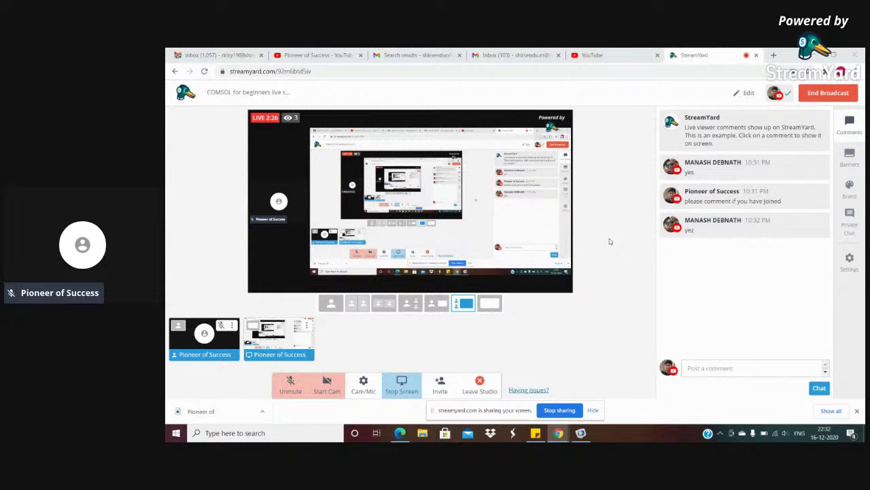
left_click(581, 433)
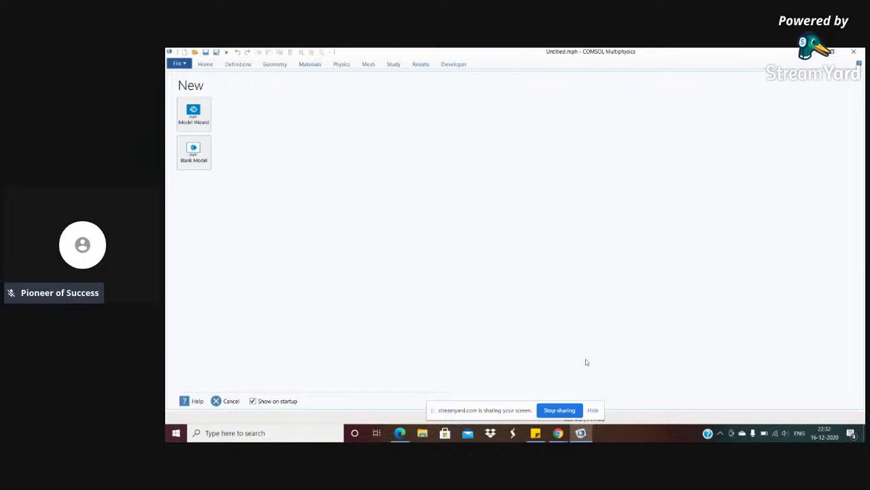
mouse_move(580, 433)
left_click(814, 52)
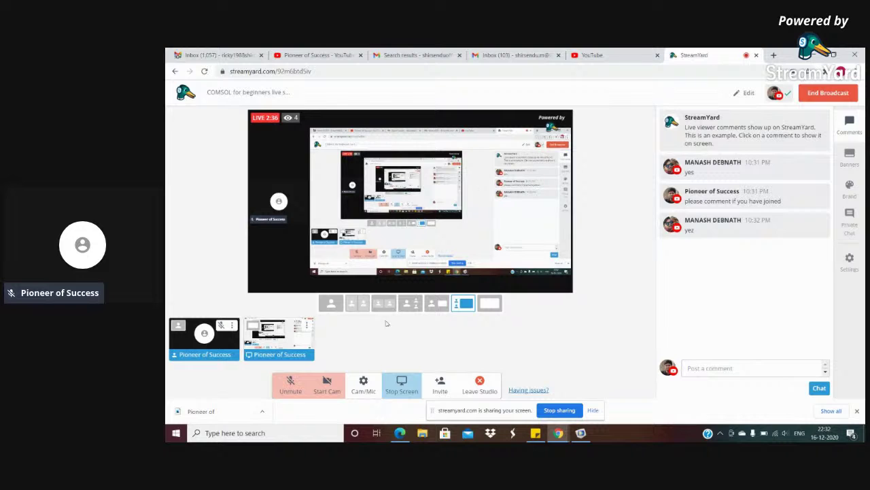
Unmute the microphone in the StreamYard broadcast studio.
left_click(291, 384)
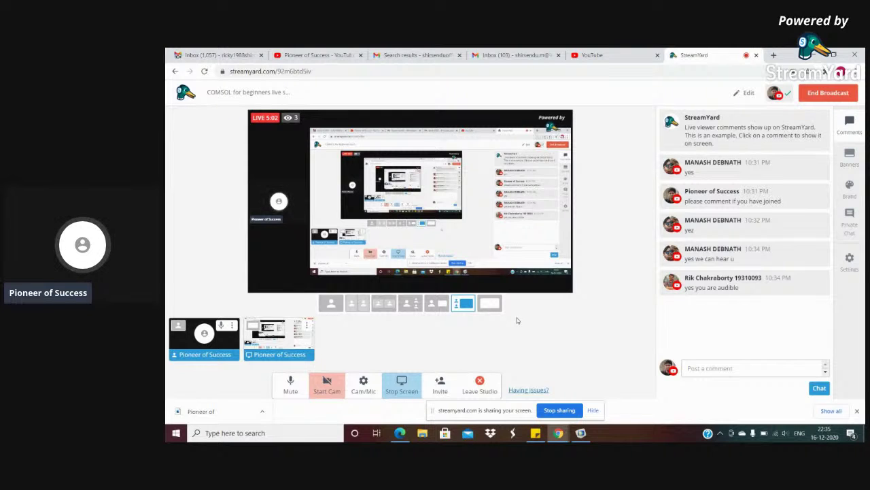
Switch to COMSOL Multiphysics and start a new model through the Model Wizard with a 2D space dimension.
left_click(583, 433)
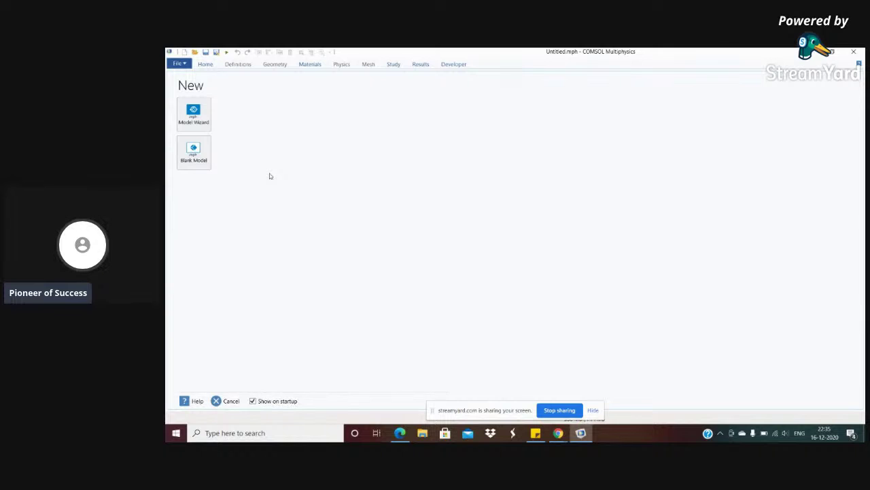
left_click(202, 115)
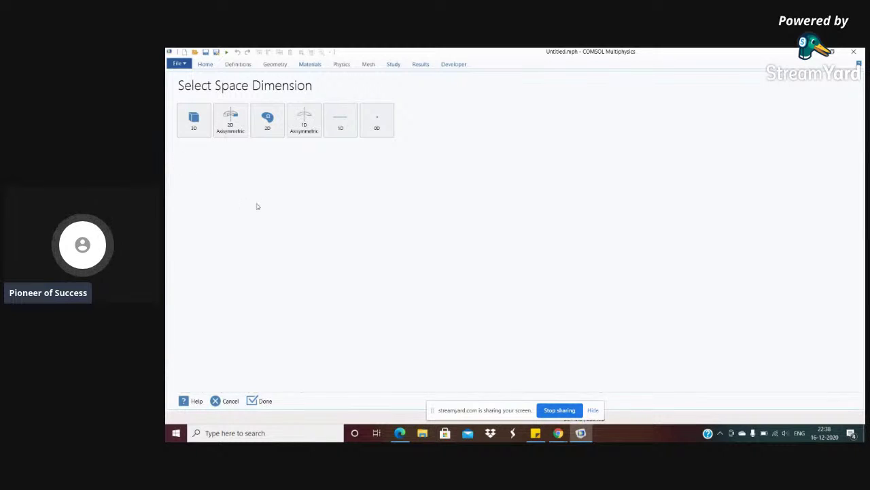
left_click(270, 119)
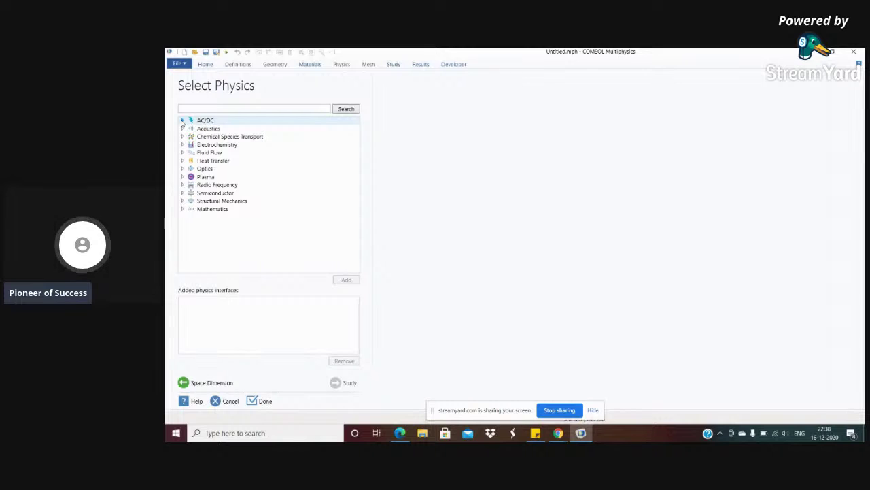
Examine the available physics interfaces, expanding AC/DC, its Electric Fields and Currents group, and Acoustics.
left_click(182, 121)
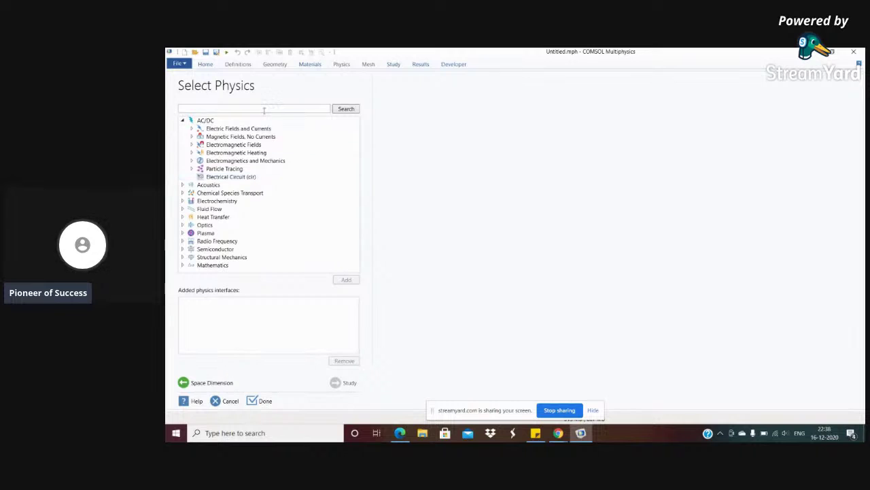
left_click(192, 129)
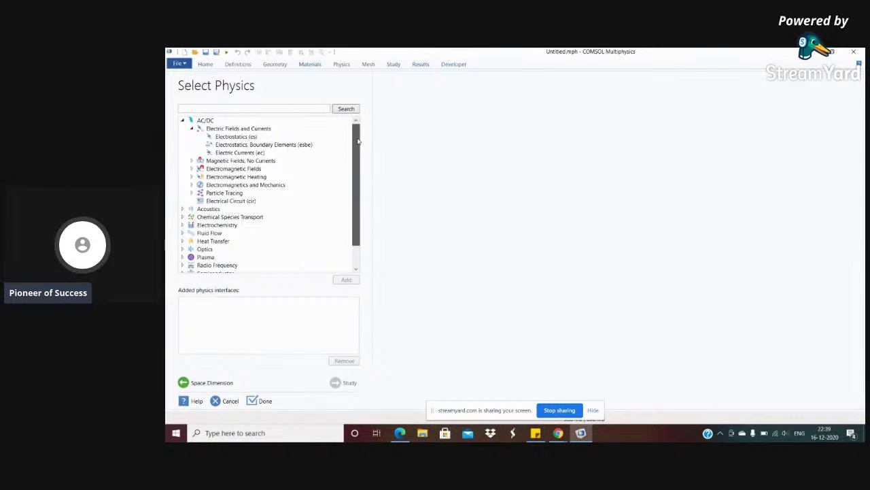
left_click_drag(358, 141, 361, 165)
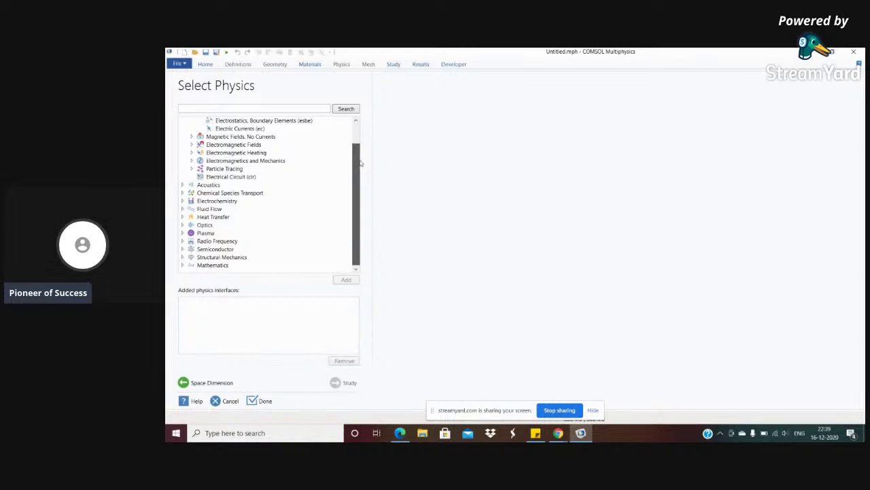
left_click(183, 185)
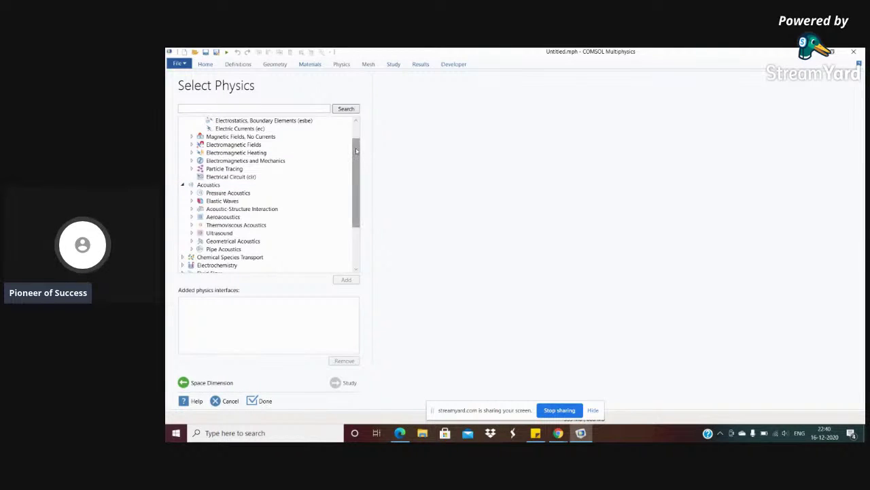
left_click_drag(355, 150, 357, 157)
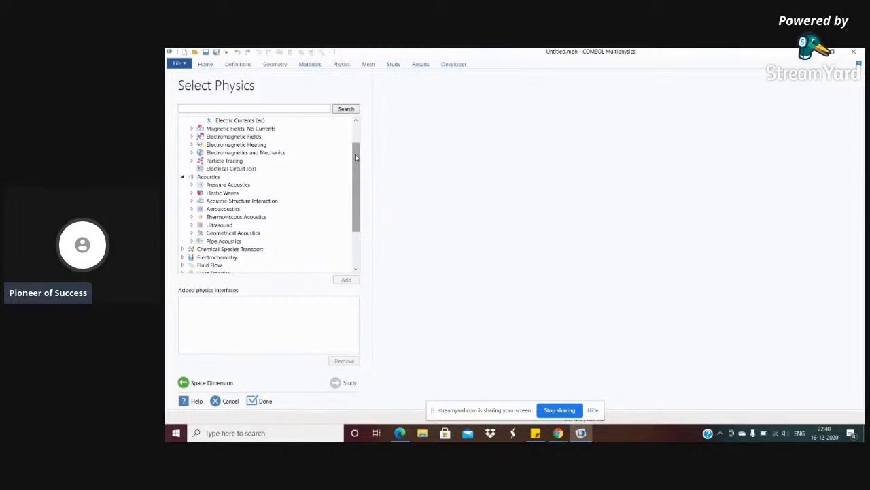
left_click_drag(356, 158, 360, 178)
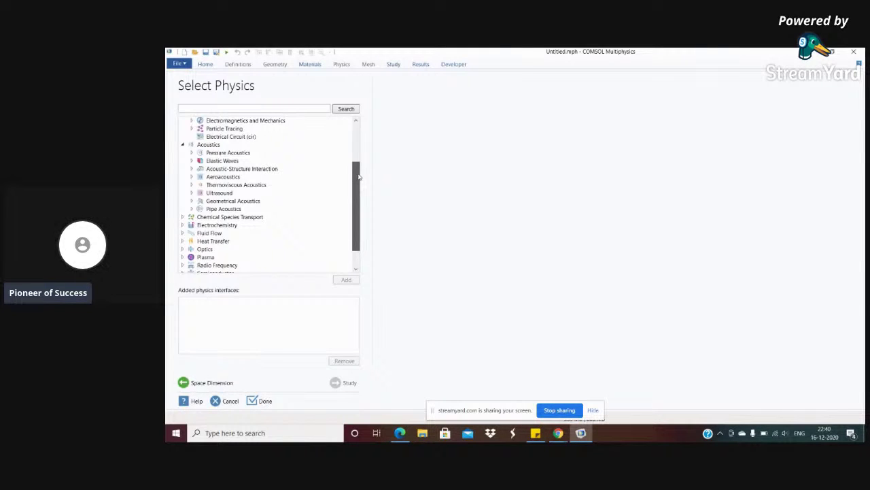
scroll(359, 176, "up", 1)
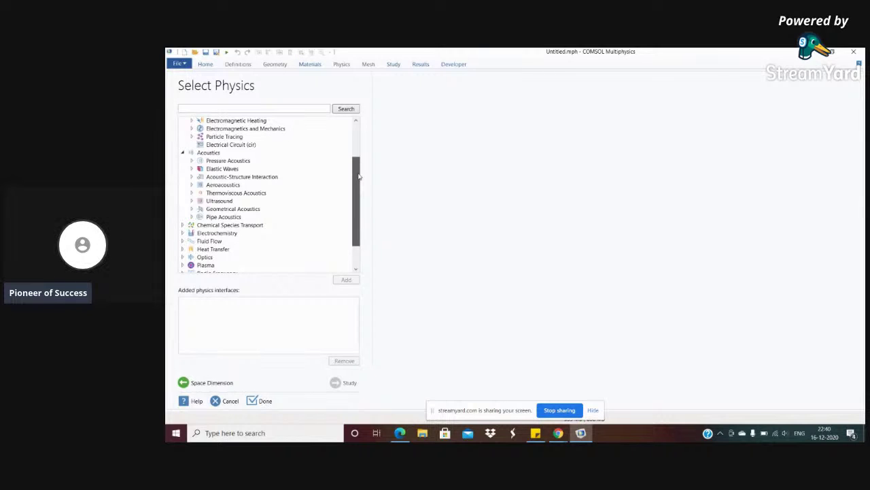
scroll(359, 177, "down", 3)
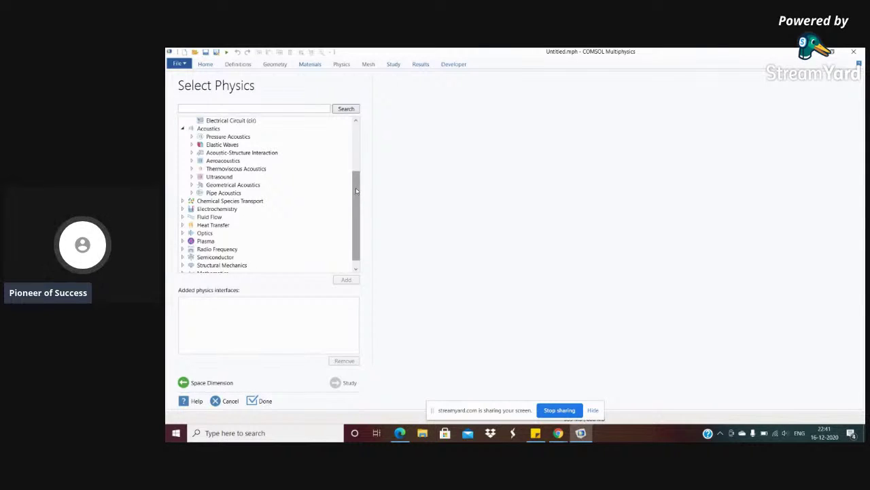
left_click_drag(355, 195, 354, 154)
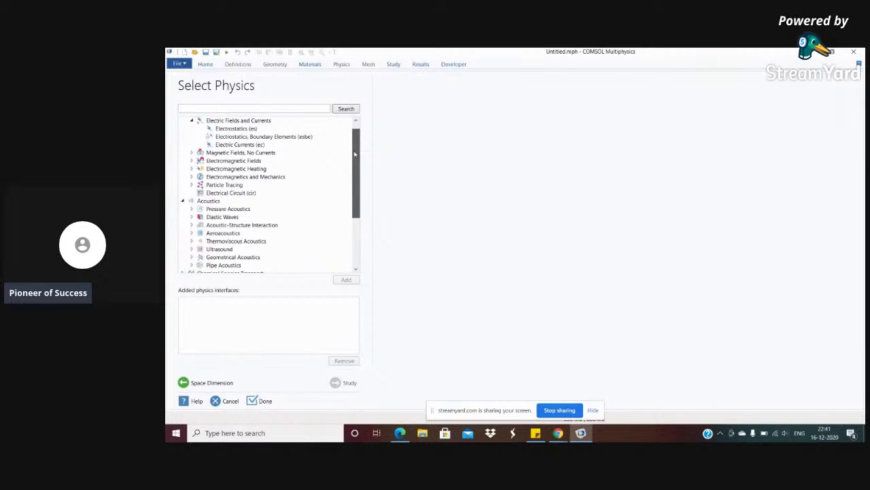
Add the Laminar Flow (spf) interface from the Single-Phase Flow group of Fluid Flow to the model.
left_click_drag(354, 154, 355, 188)
left_click(182, 233)
left_click_drag(355, 170, 359, 197)
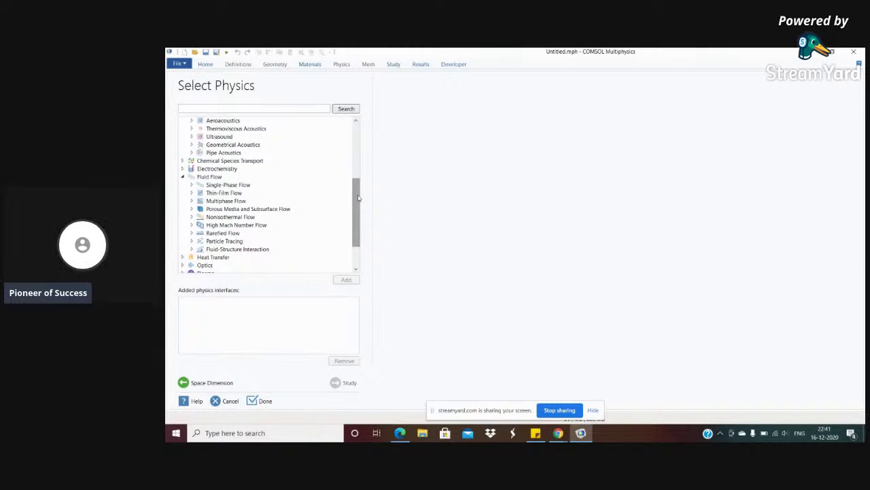
left_click(191, 185)
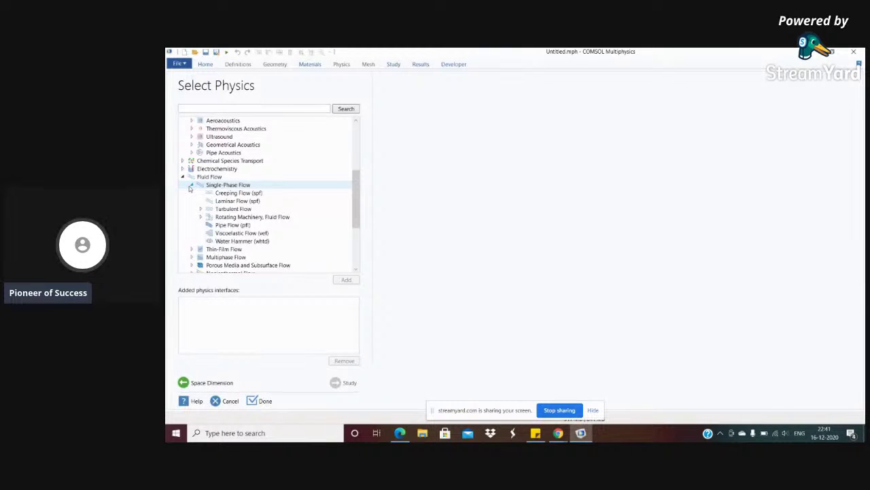
left_click(256, 202)
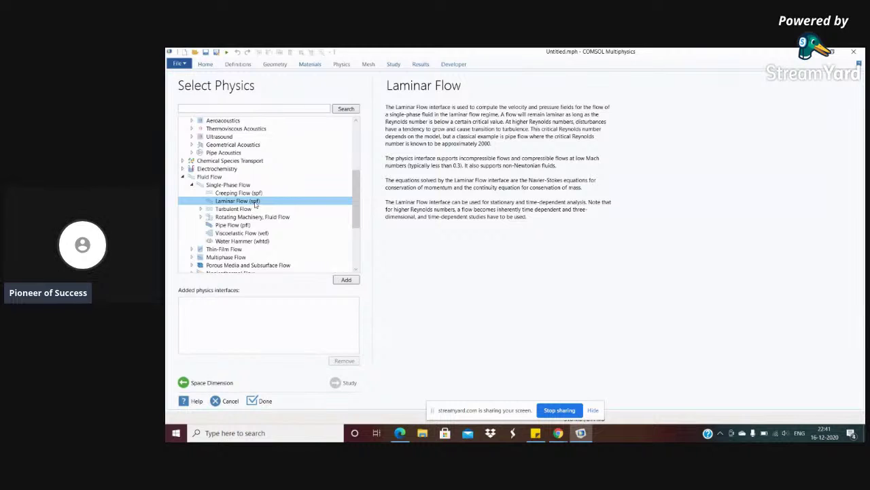
left_click(346, 280)
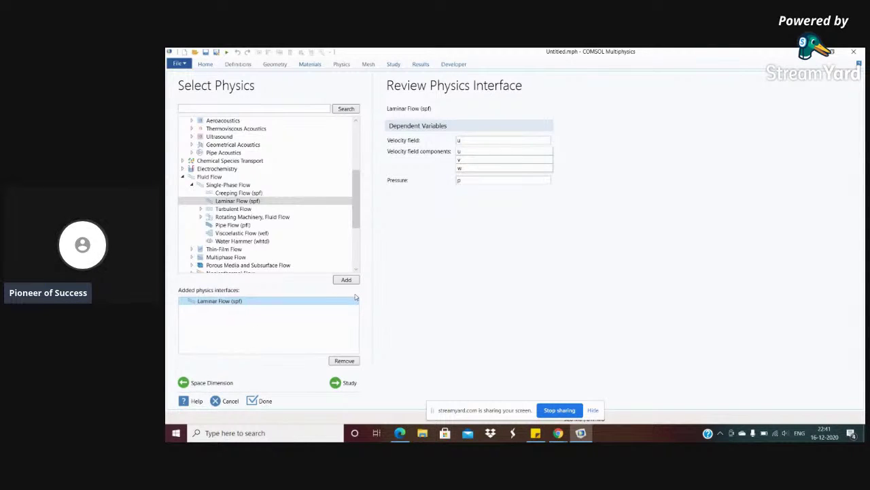
Choose a Time Dependent study for the laminar flow physics and finish the model setup.
left_click(345, 386)
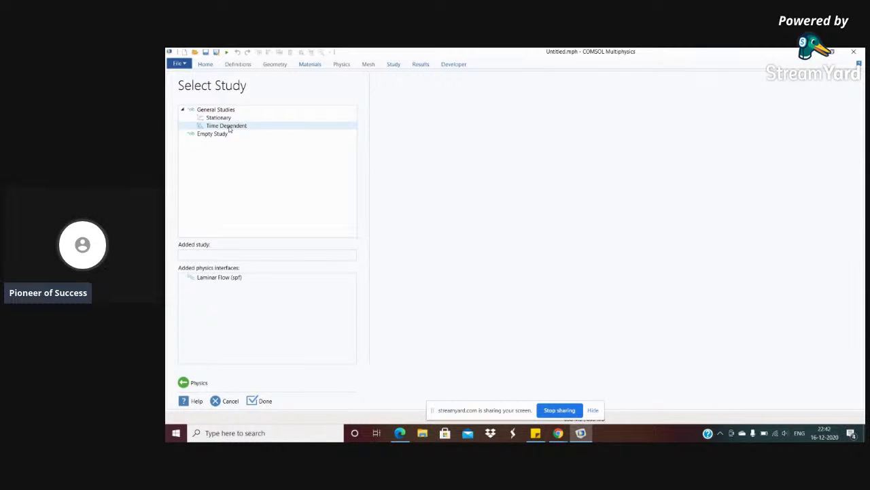
left_click(230, 128)
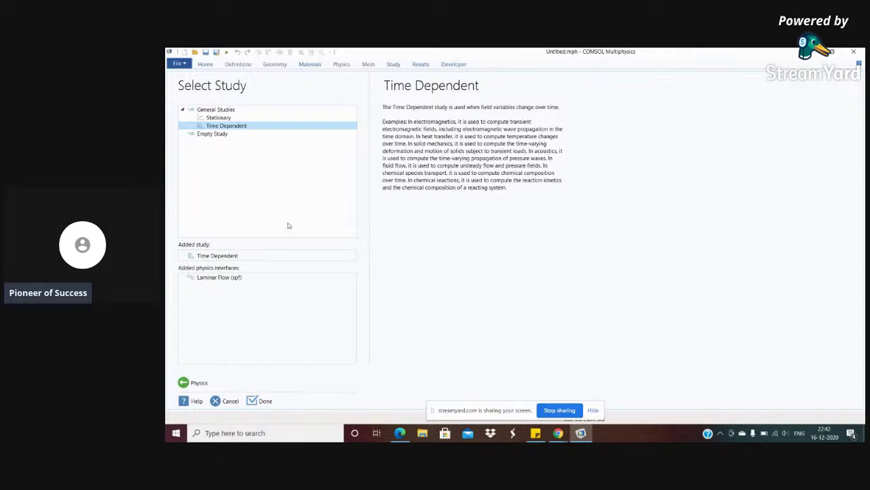
left_click(268, 400)
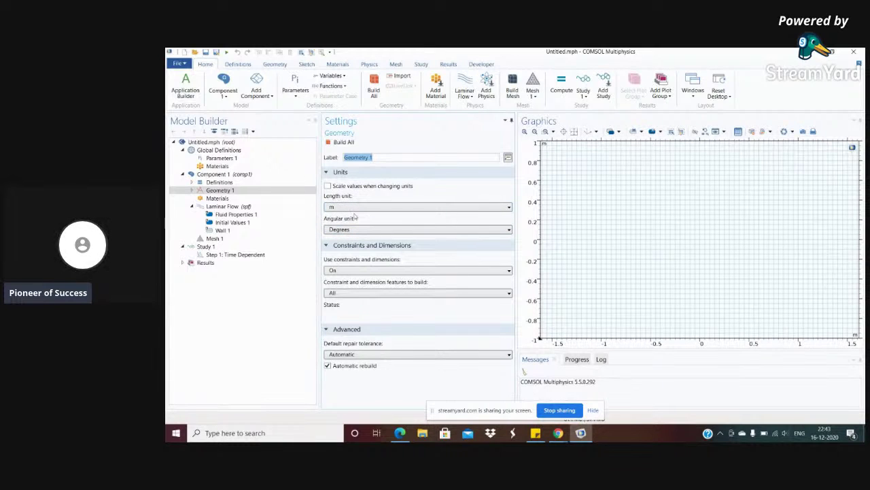
Set the length unit of Geometry 1 to cm.
left_click(429, 208)
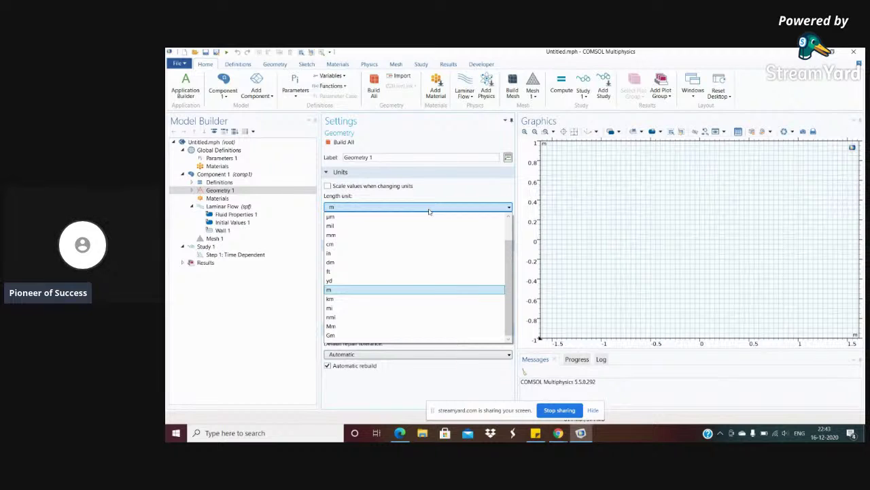
left_click(364, 292)
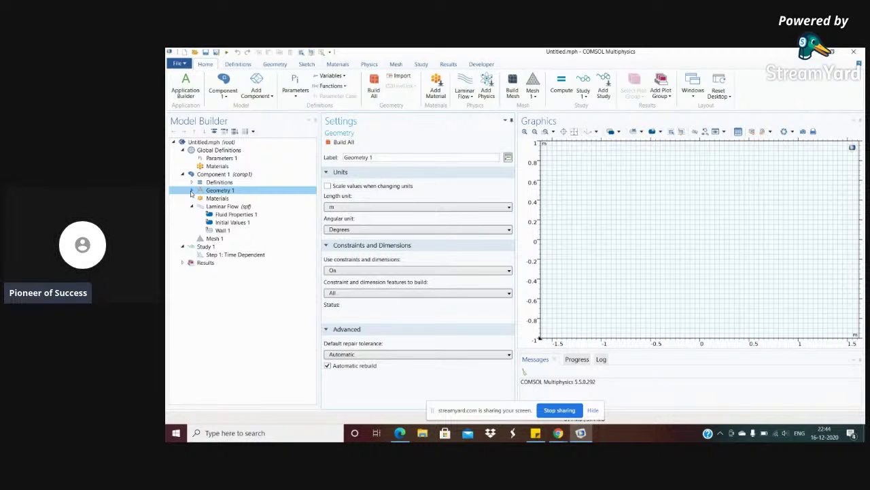
left_click(192, 191)
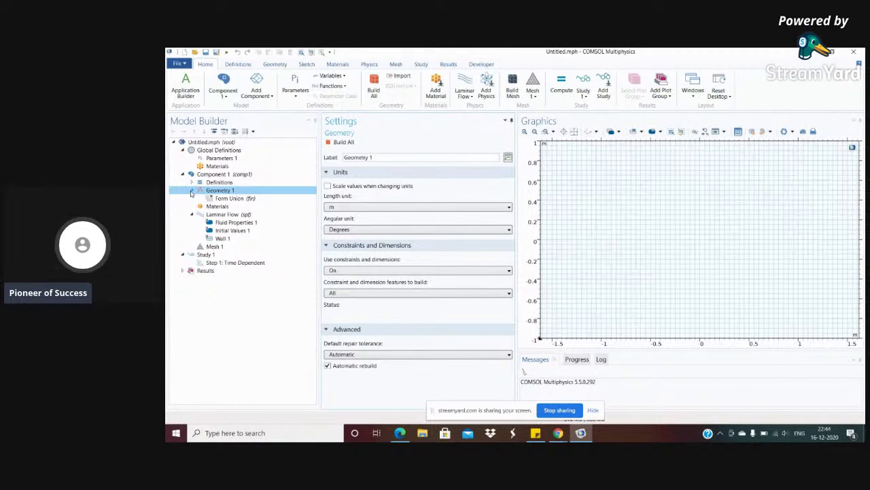
left_click(347, 207)
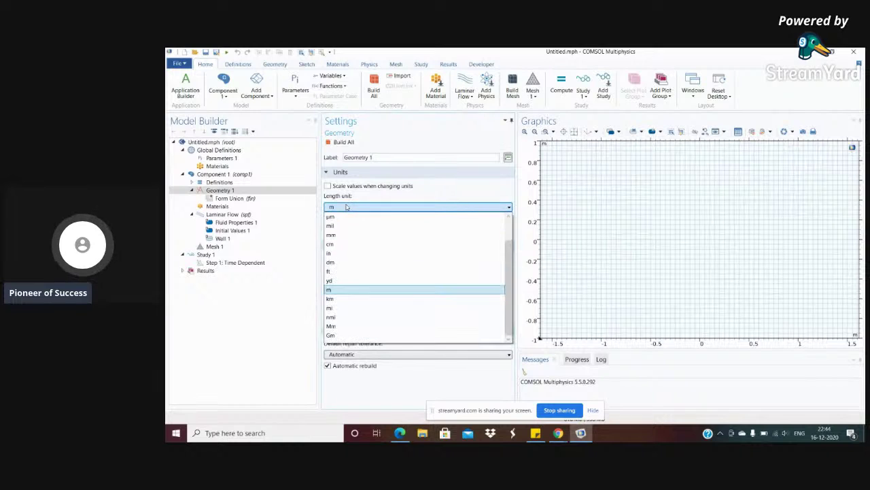
left_click(344, 245)
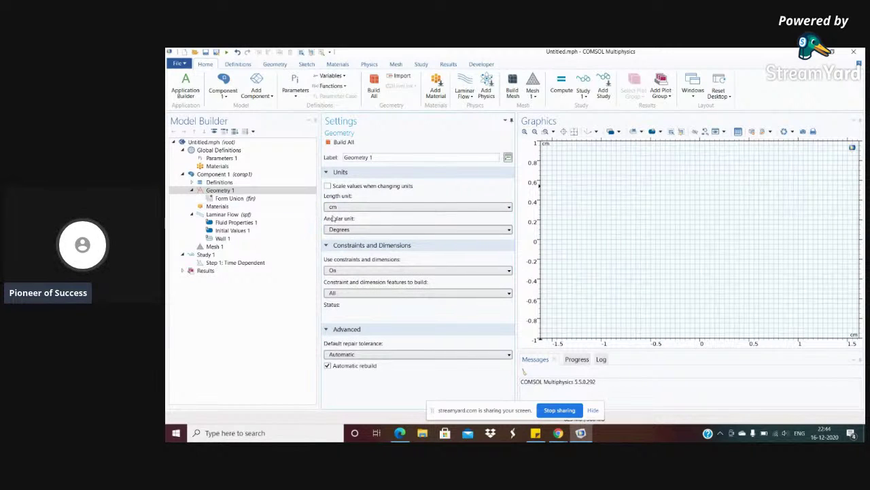
Add a rectangle to Geometry 1 with a width of 10 cm and a height of 2 cm, and build it.
left_click(234, 191)
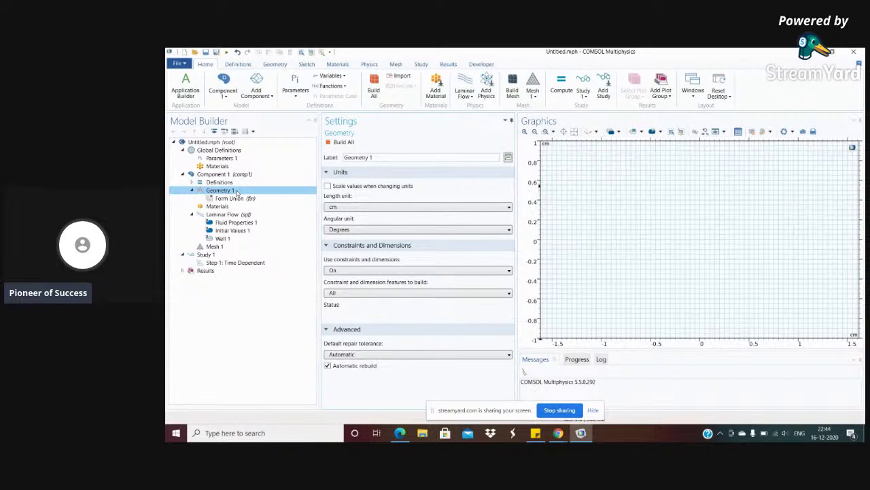
right_click(237, 193)
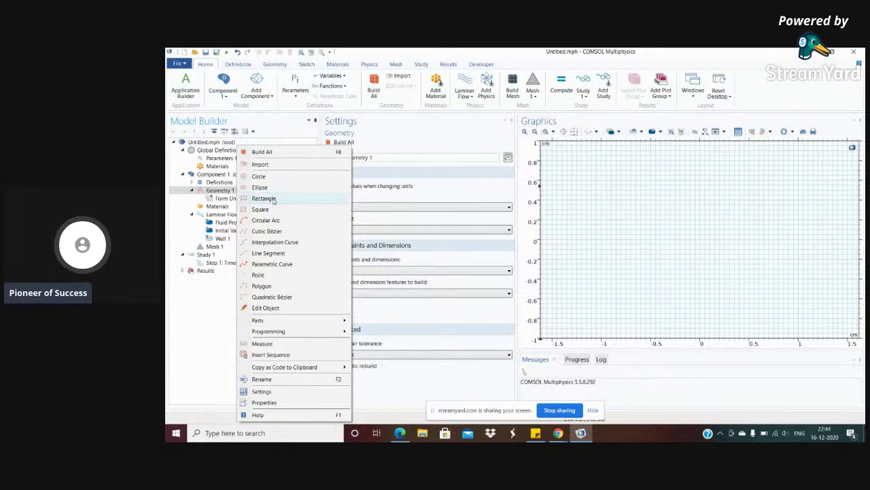
left_click(264, 199)
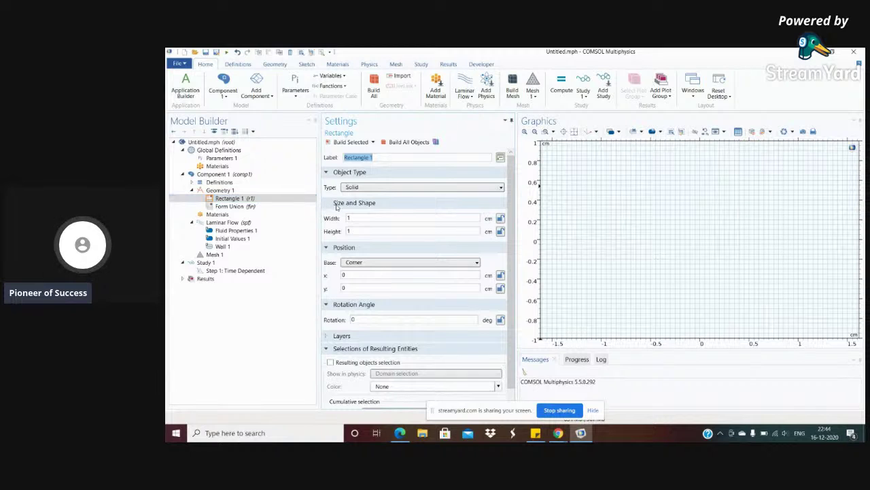
left_click(371, 218)
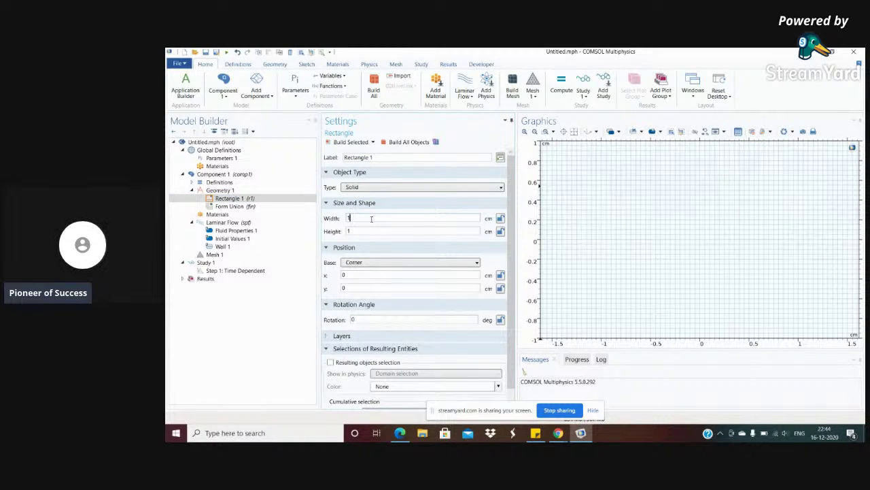
type("0")
left_click(367, 231)
key("BackSpace")
type("2")
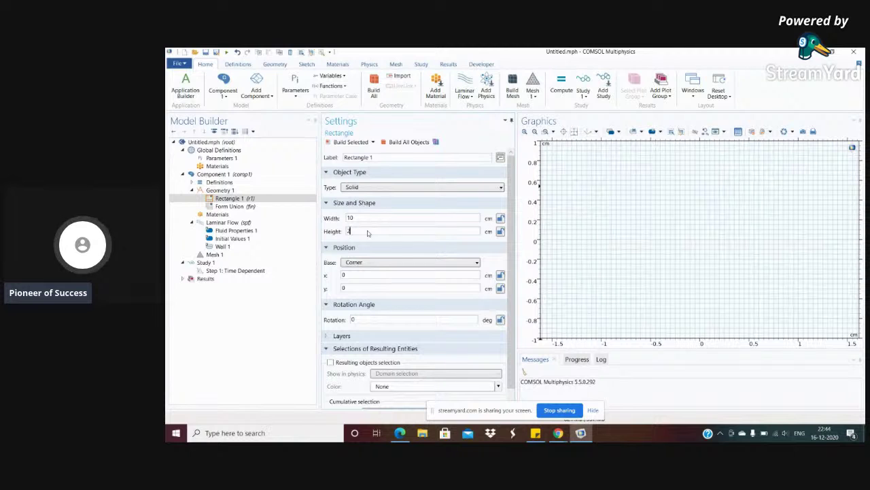
left_click(351, 142)
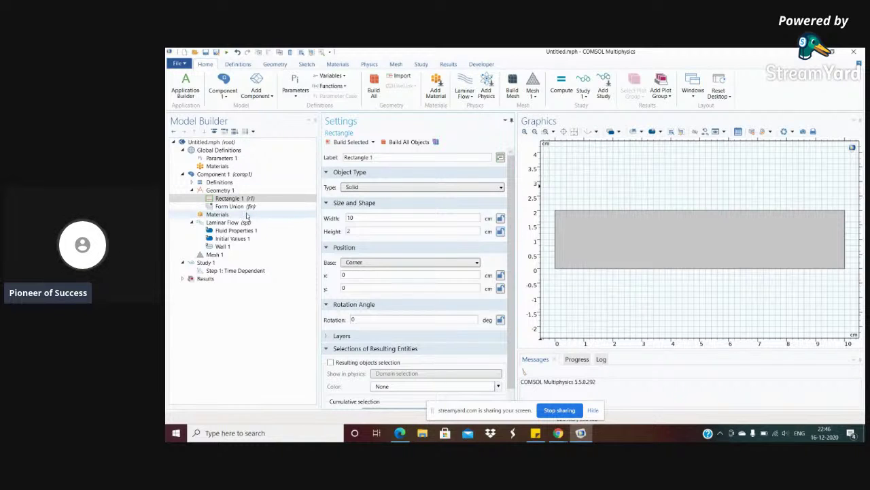
Search the material library for water and add H2O (water) [liquid] to the component's materials.
left_click(210, 215)
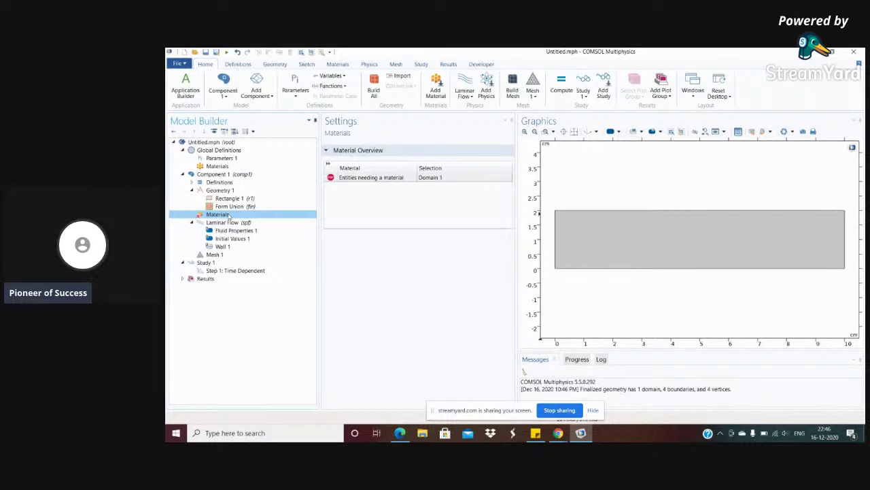
right_click(230, 215)
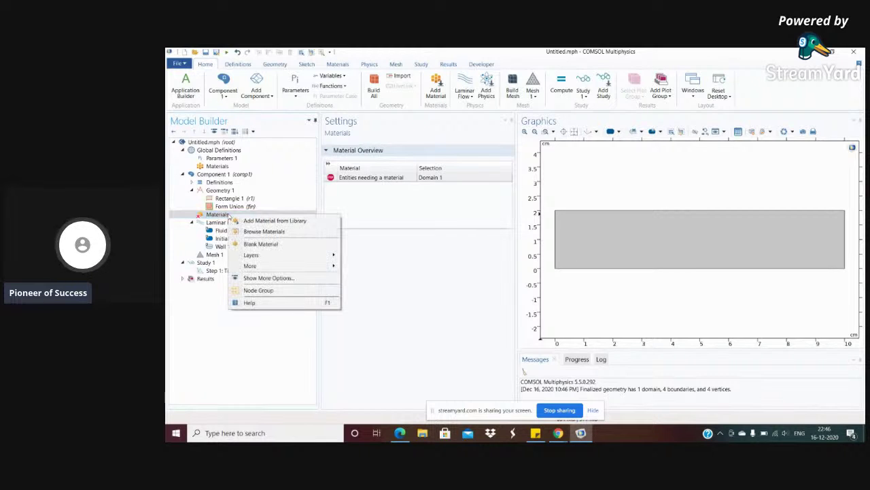
left_click(304, 221)
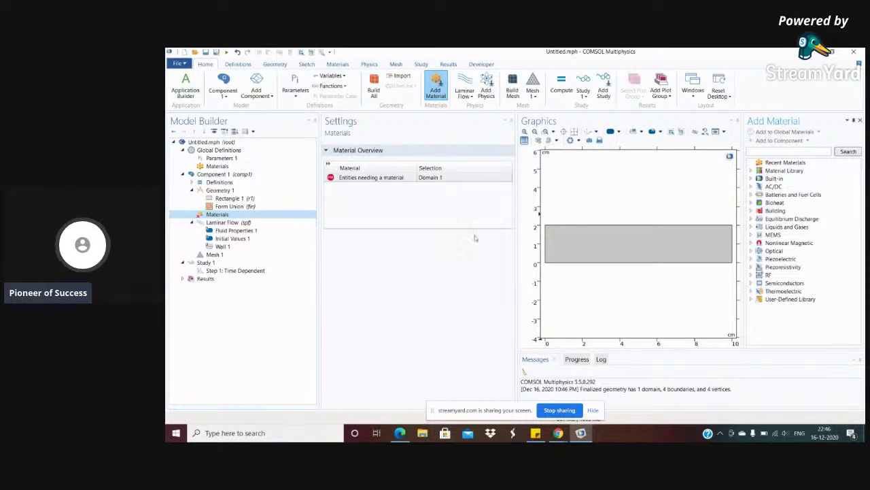
left_click(767, 151)
type("water")
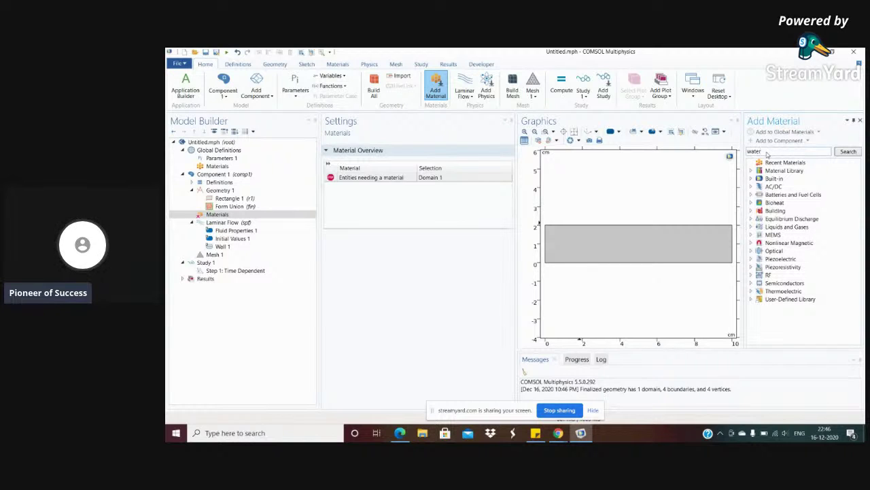
left_click(847, 152)
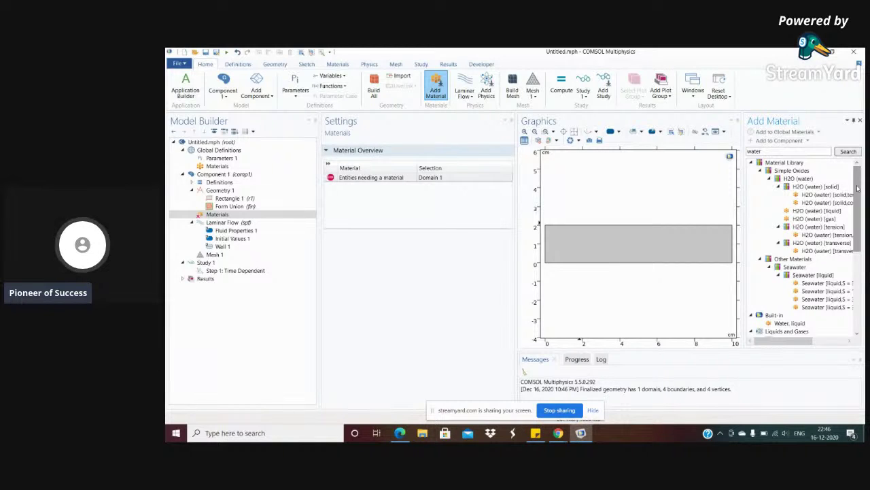
left_click(820, 213)
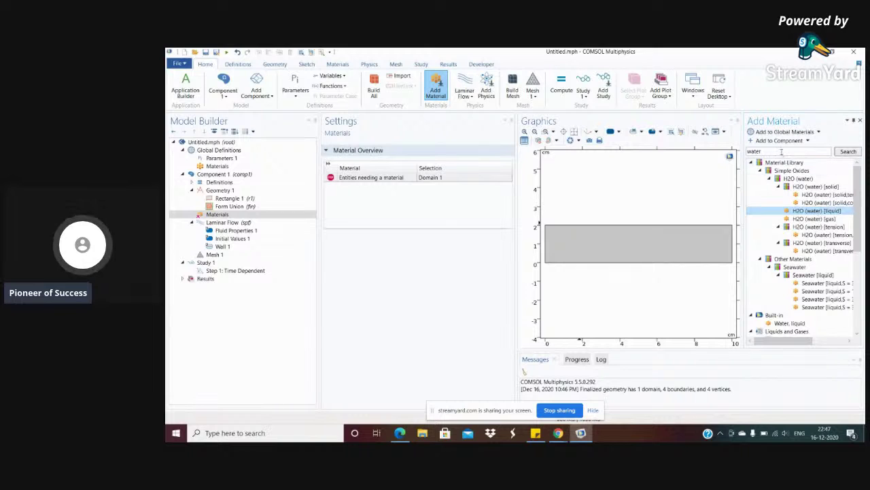
double_click(804, 212)
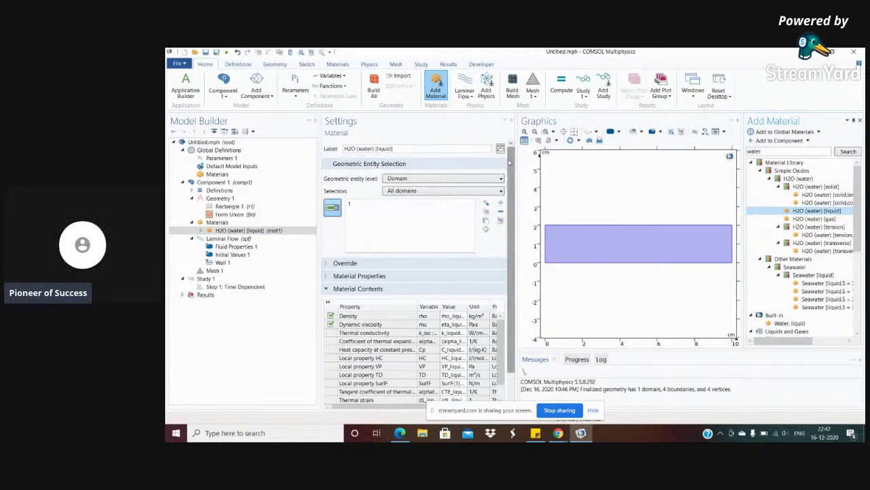
Widen the material settings, close the material library, and manually reselect the rectangle as the water material's domain.
left_click_drag(512, 161, 555, 166)
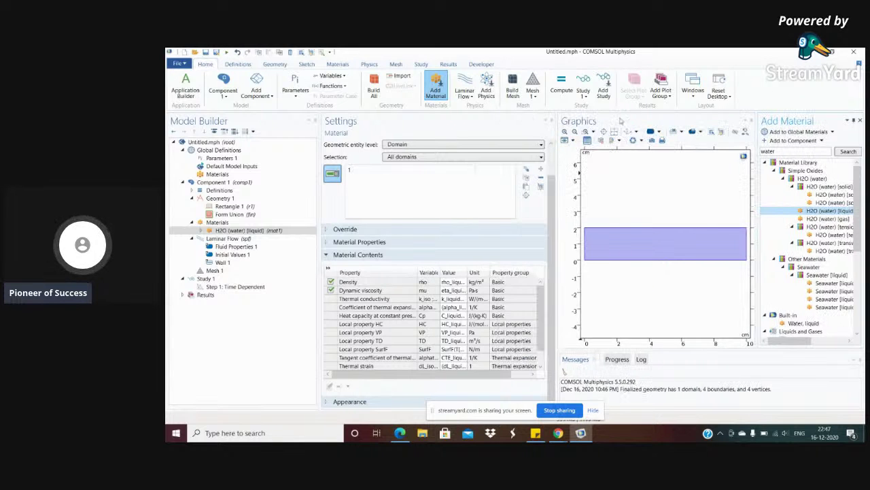
left_click(854, 120)
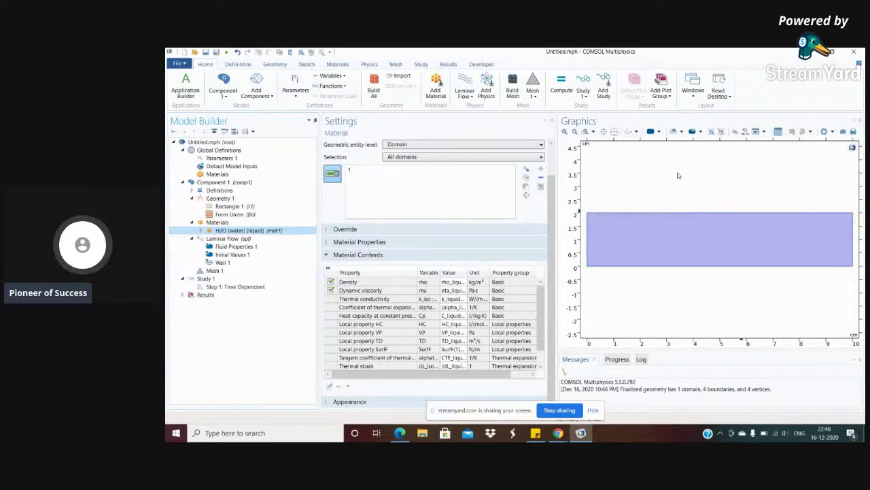
left_click(663, 235)
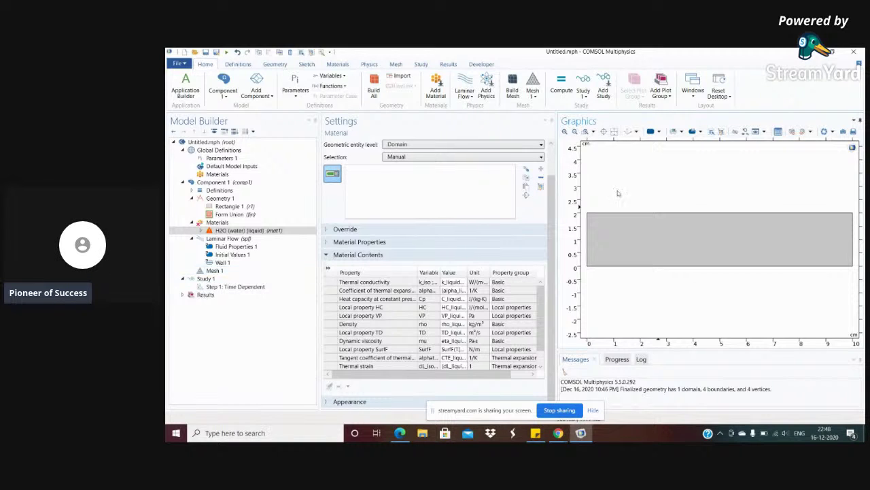
left_click(657, 240)
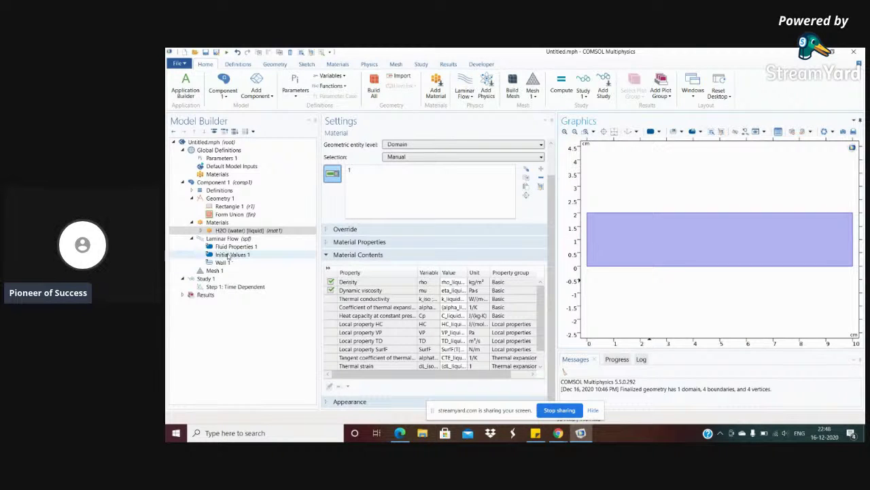
Examine the governing equations and physical model options of the Laminar Flow interface.
left_click(245, 238)
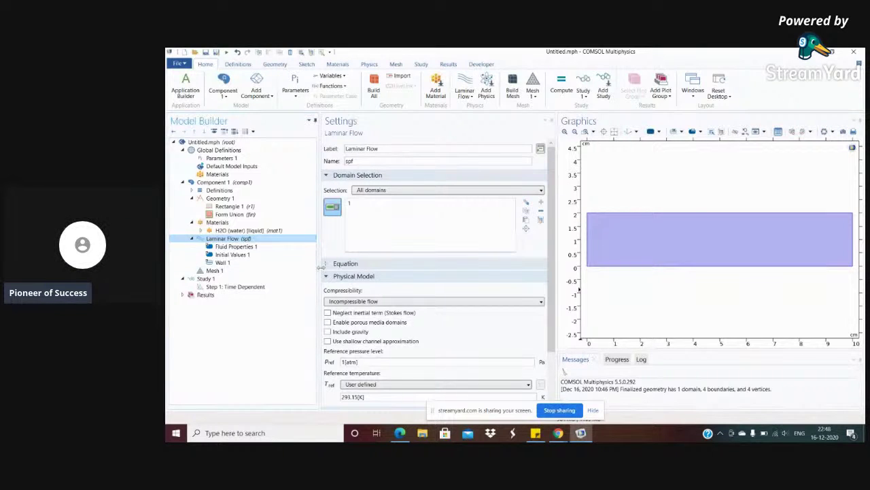
left_click(329, 263)
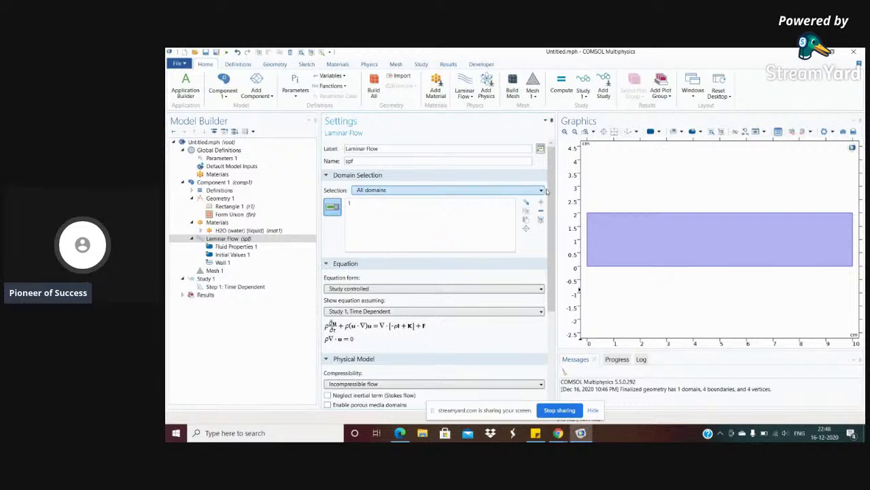
left_click_drag(553, 191, 555, 216)
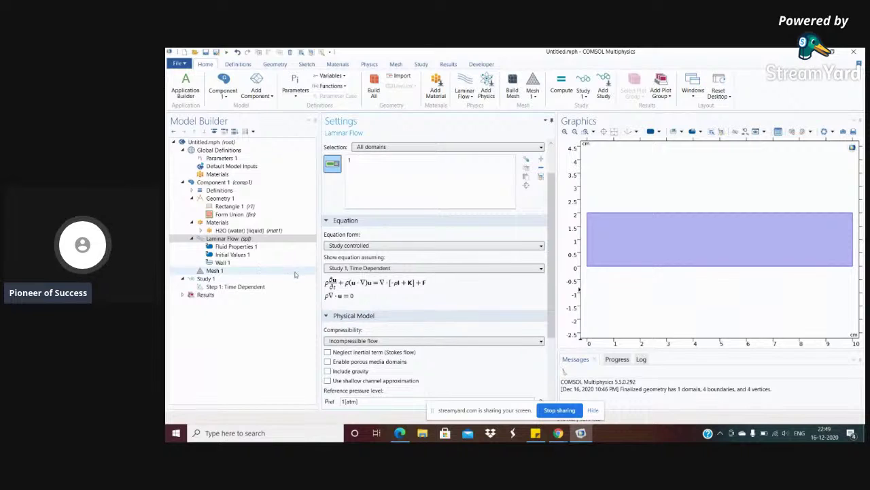
Add an Inlet and an Outlet boundary condition to the Laminar Flow interface.
left_click(253, 240)
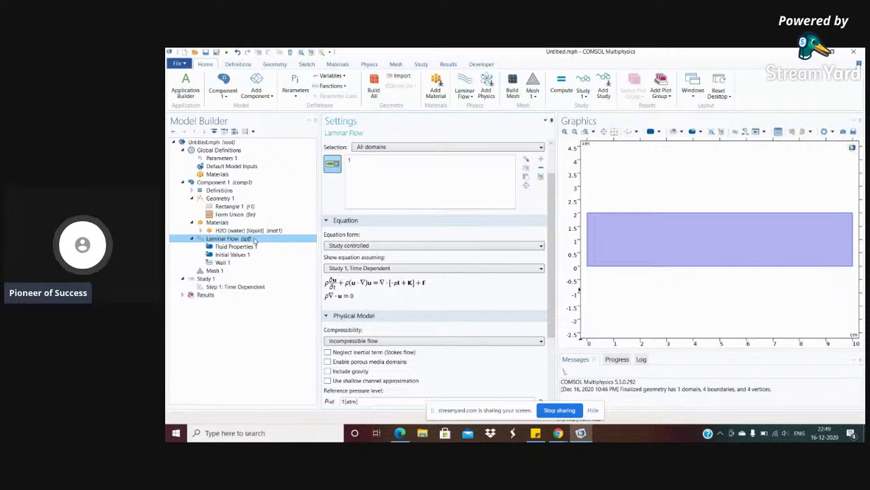
right_click(255, 241)
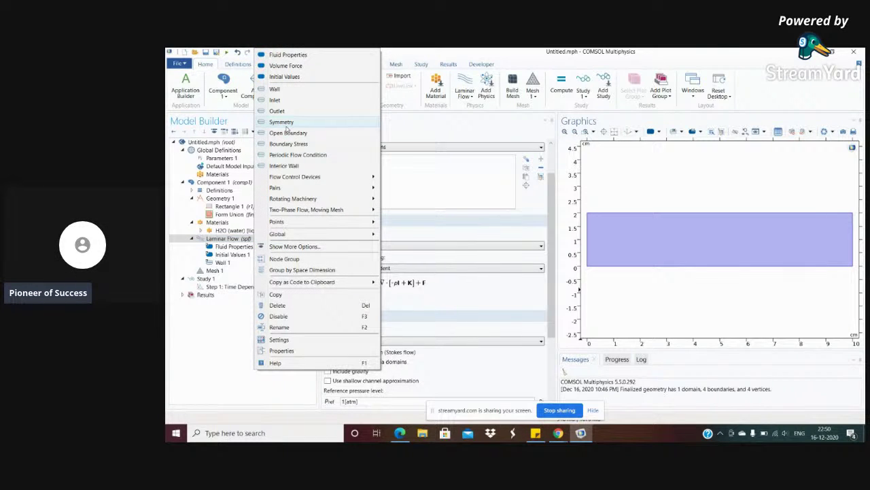
left_click(298, 102)
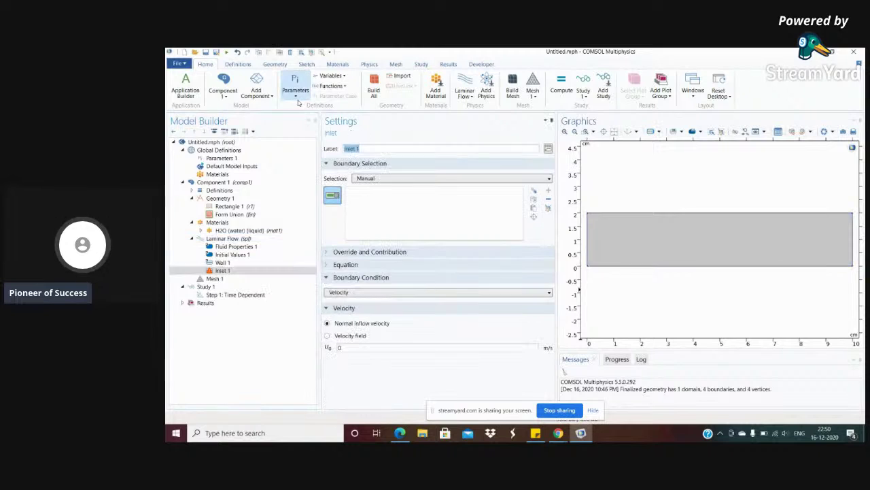
left_click(227, 239)
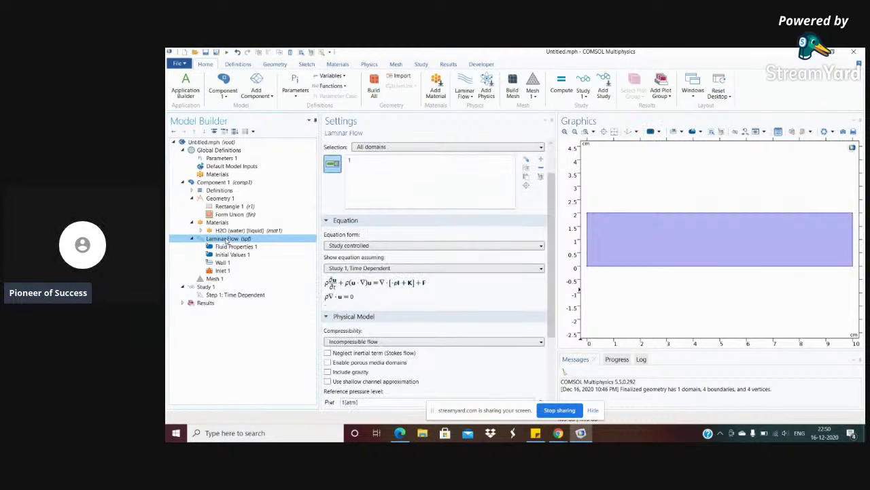
right_click(227, 240)
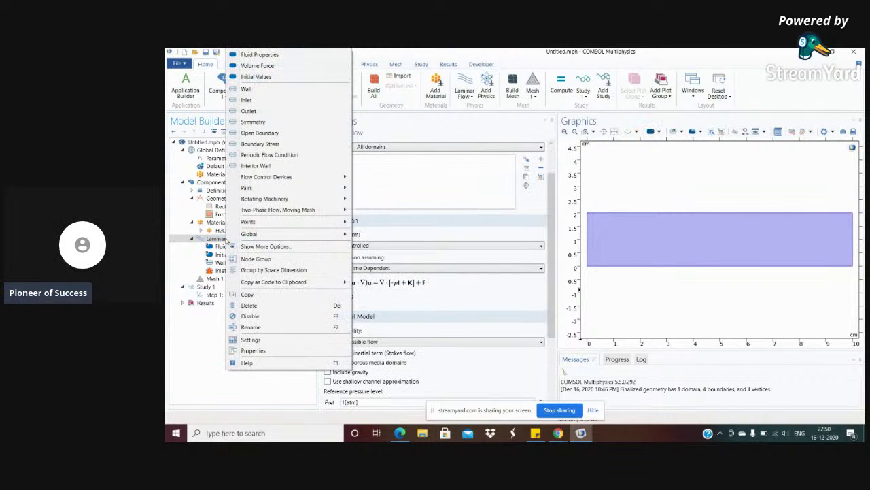
left_click(263, 111)
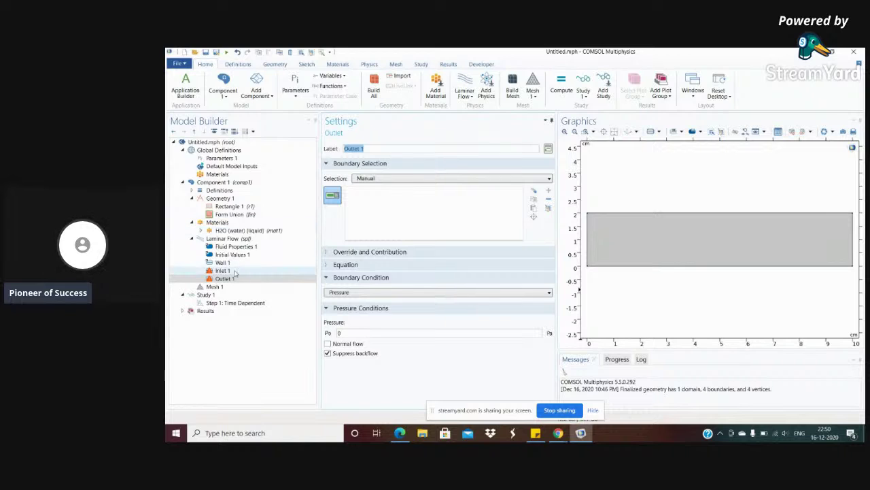
Assign Inlet 1 to the channel's left edge and give it a Pressure condition of 100 Pa.
left_click(234, 271)
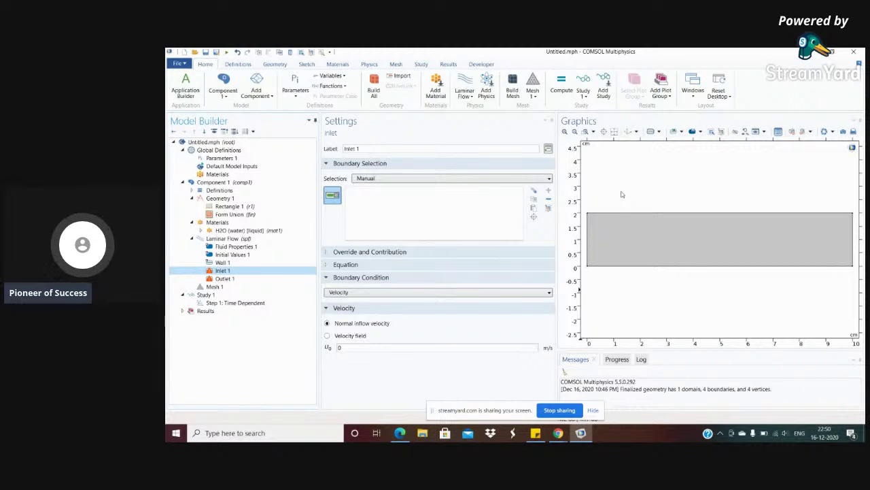
left_click(588, 233)
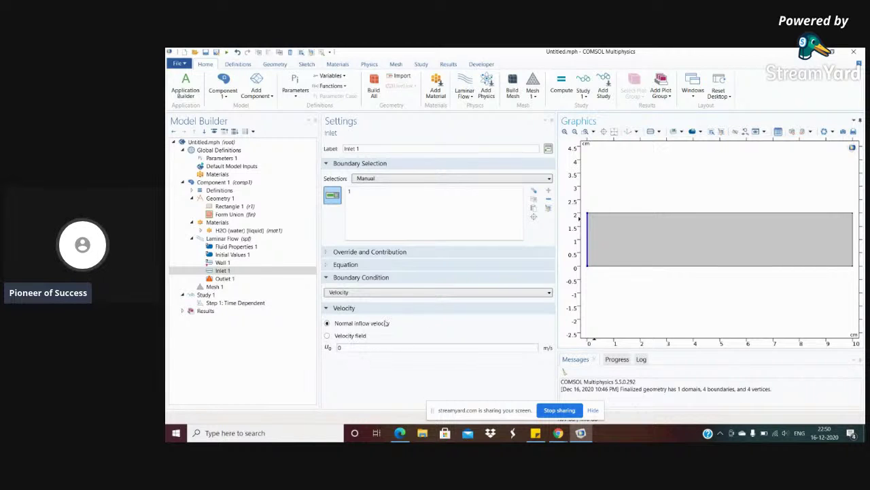
left_click(423, 293)
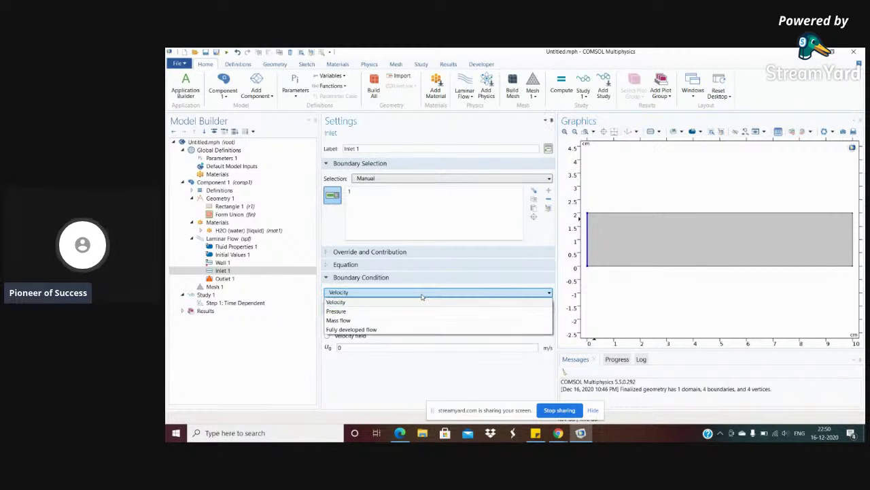
left_click(356, 312)
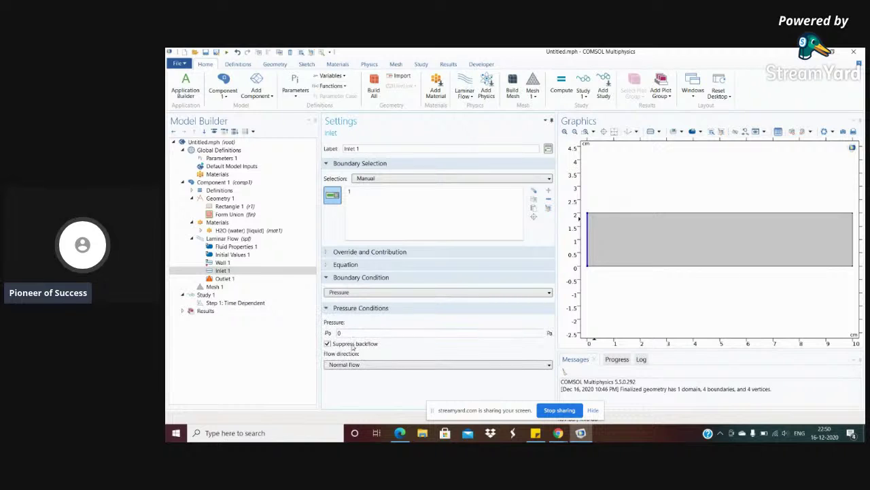
type("100")
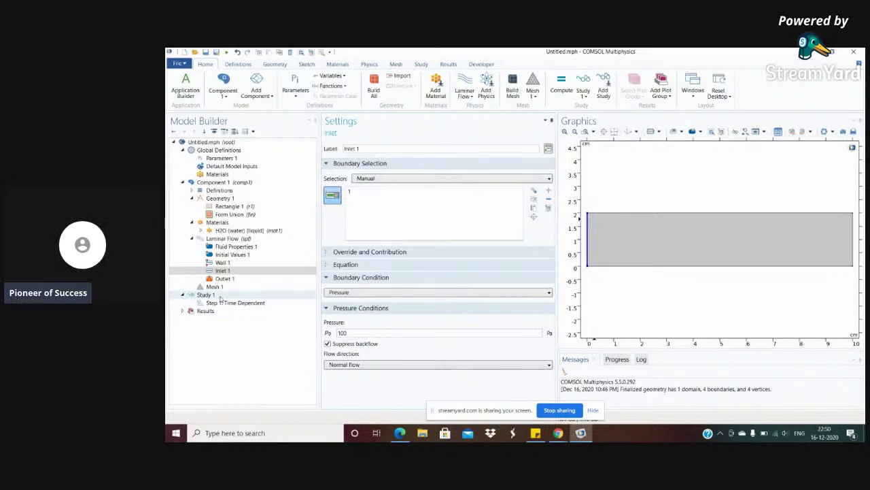
Assign Outlet 1 to the channel's right edge with a pressure of 0 Pa.
left_click(231, 279)
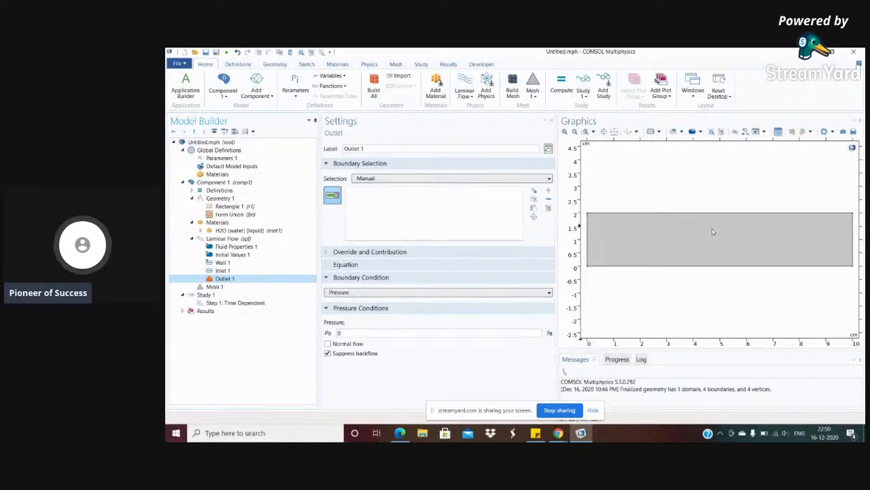
left_click(852, 234)
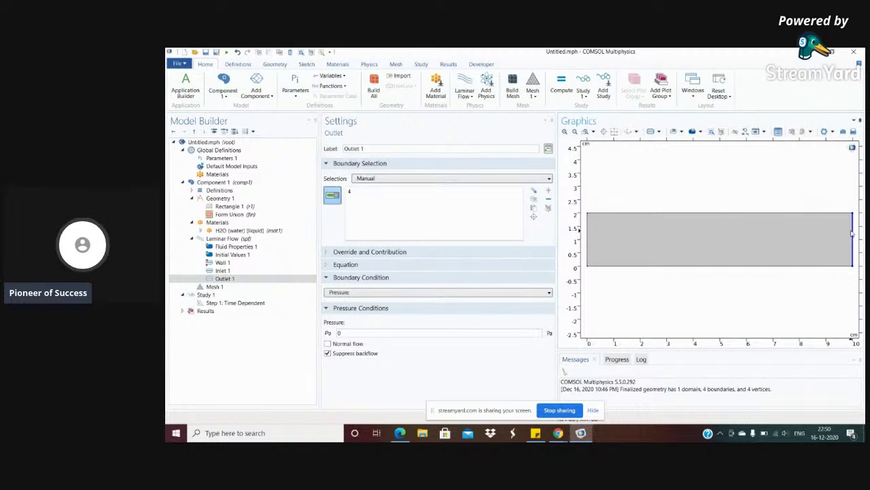
left_click(356, 332)
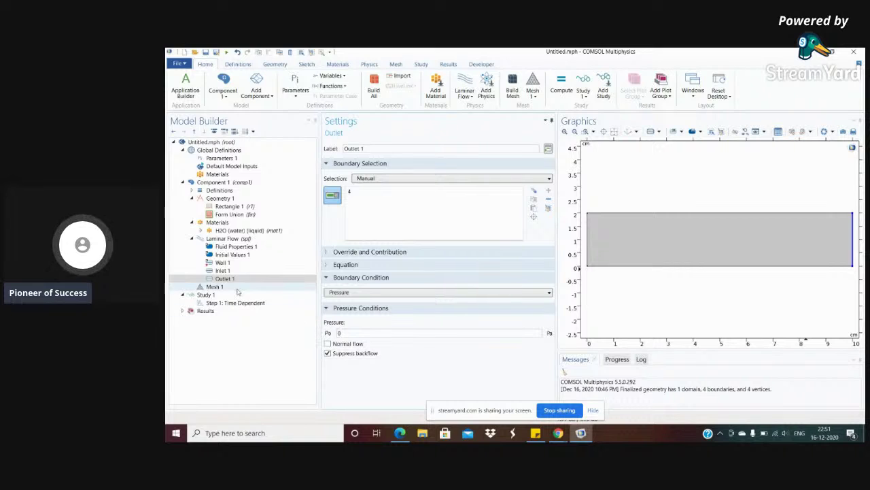
Review the boundaries assigned to Inlet 1, Outlet 1 and Wall 1, including the wall condition and wall movement settings.
left_click(224, 270)
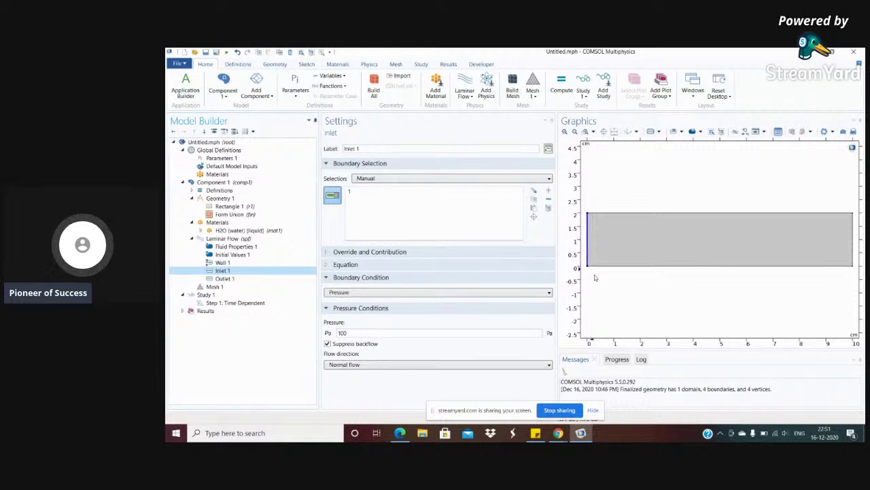
left_click(225, 278)
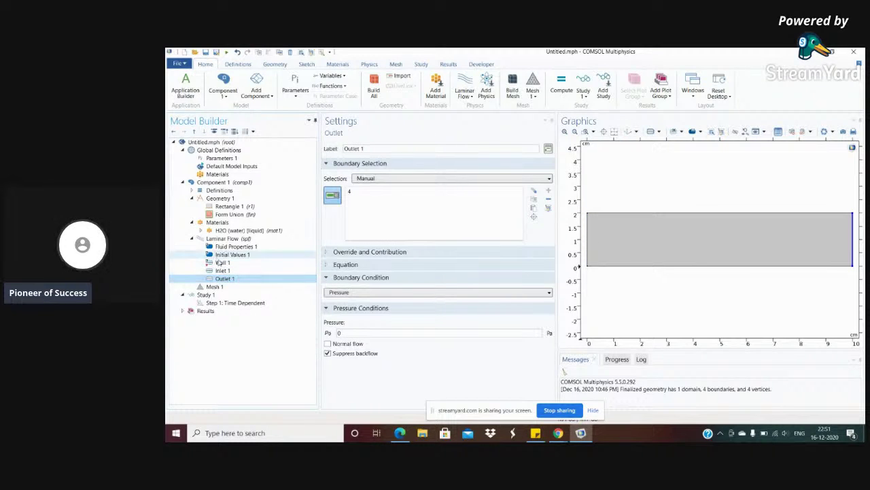
left_click(223, 263)
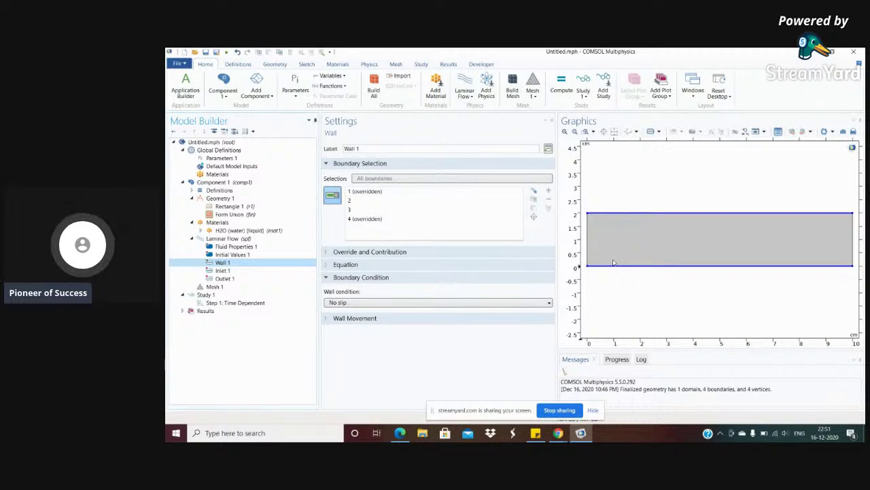
left_click(328, 318)
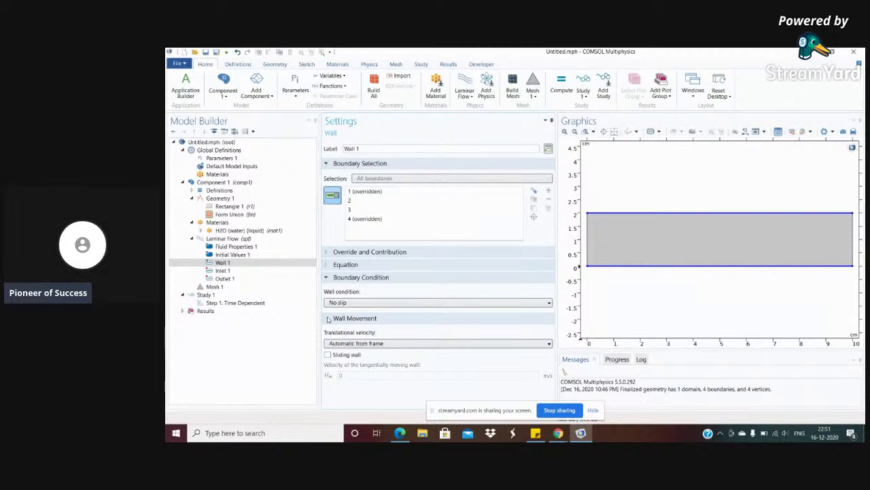
Examine the Fluid Properties 1 settings for temperature, density and viscosity, and display its equations.
left_click(238, 247)
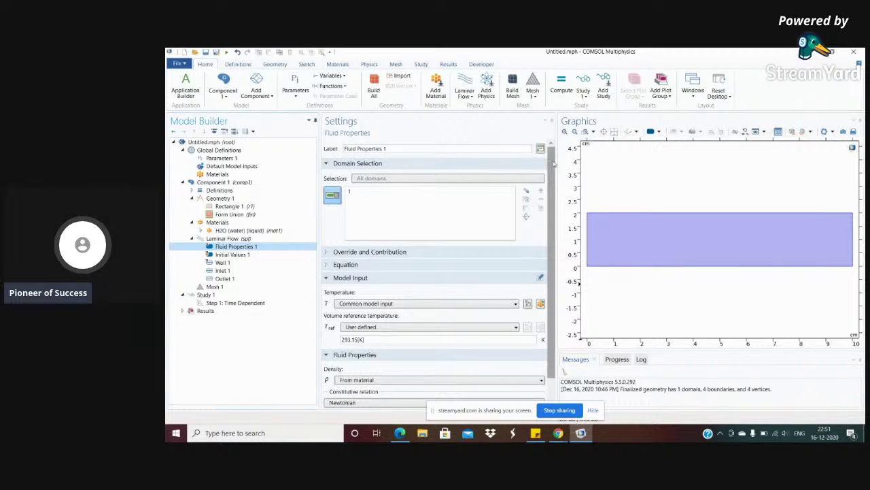
scroll(553, 164, "down", 1)
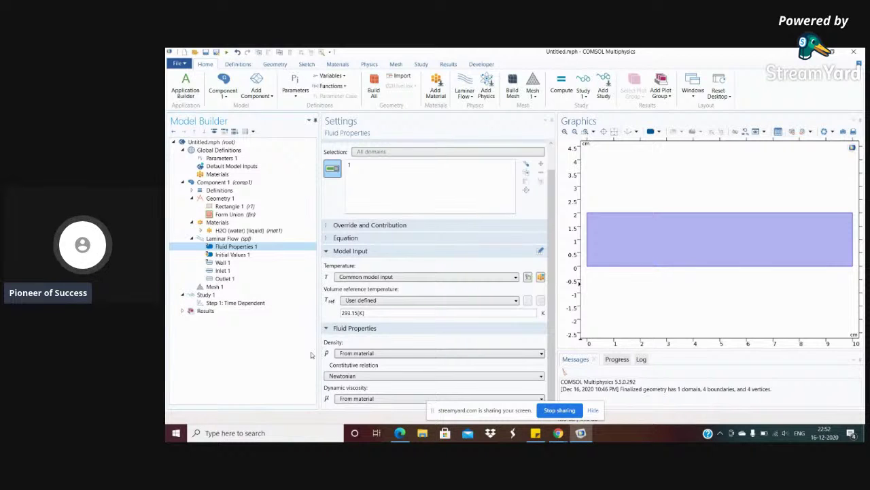
left_click(343, 238)
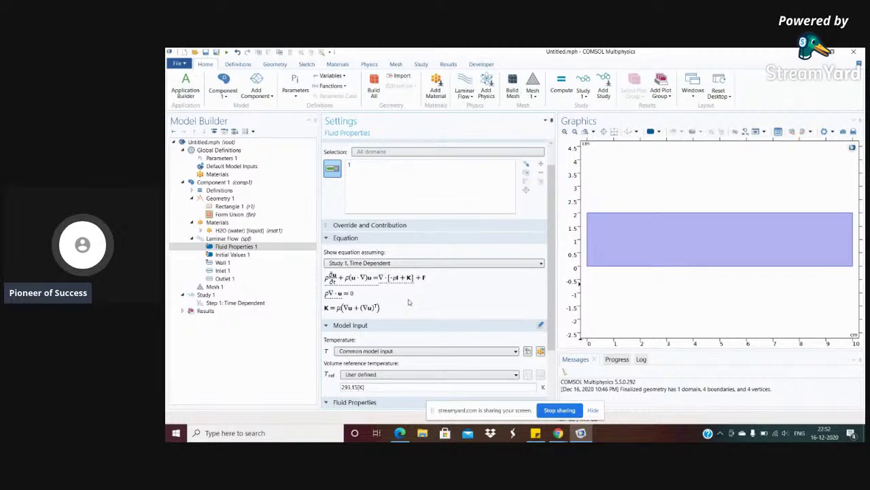
Build the physics-controlled mesh with Normal element size and compute the Time Dependent study step.
left_click(215, 287)
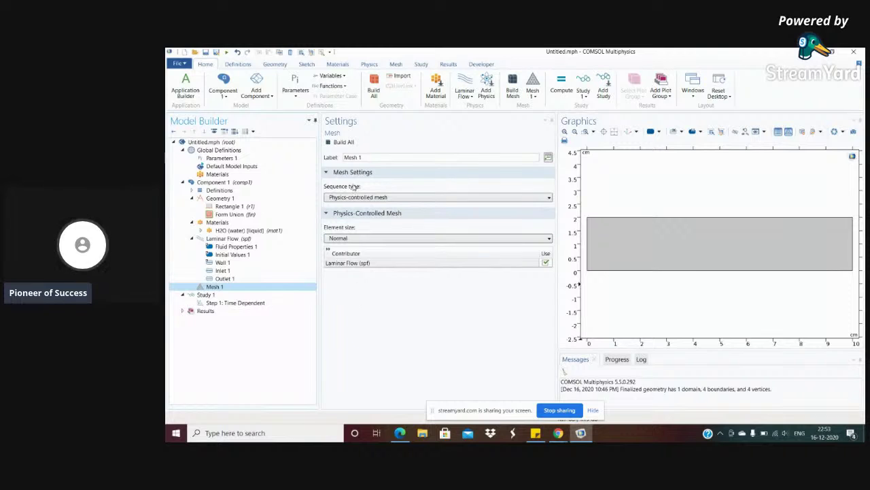
left_click(343, 142)
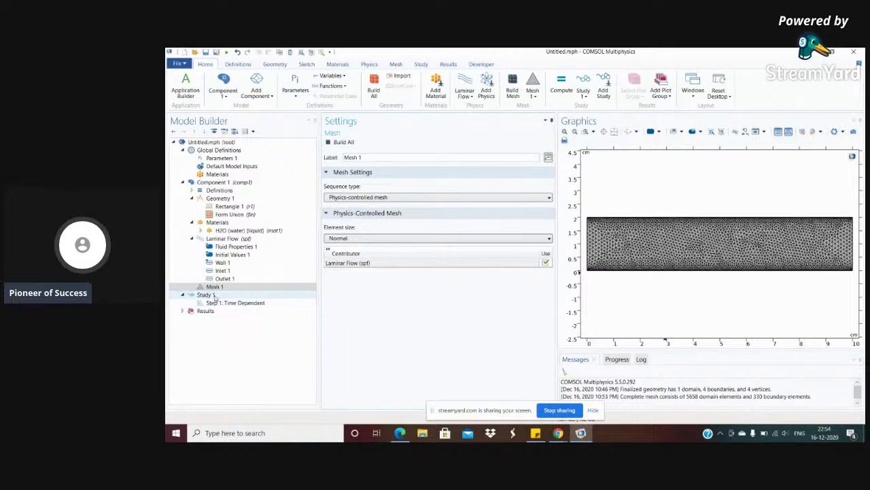
left_click(236, 303)
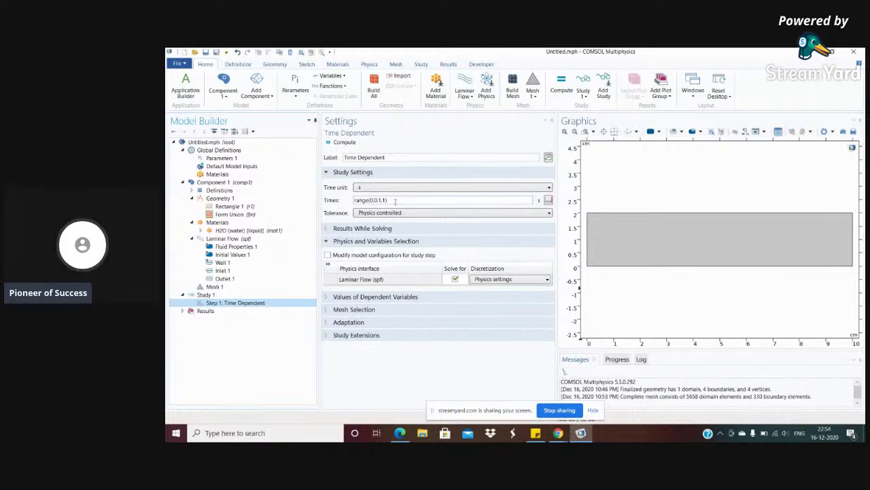
left_click(344, 143)
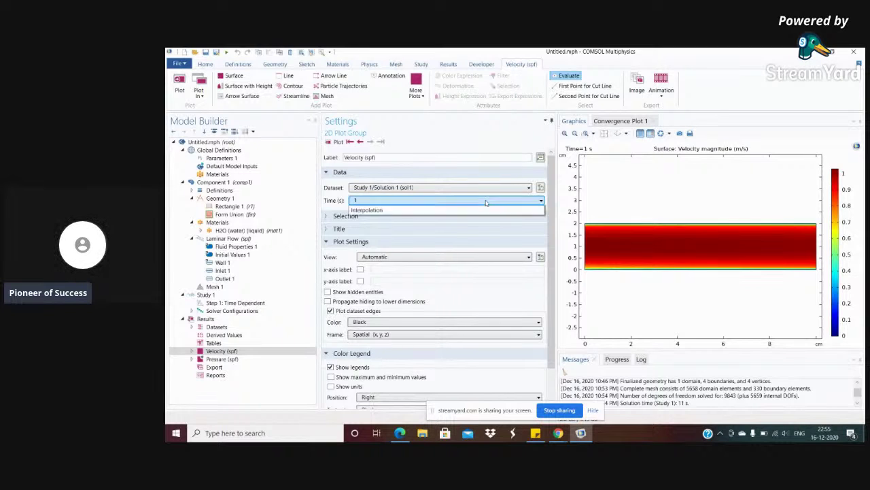
Plot the velocity magnitude surface for the 0.9 s solution time.
left_click(487, 201)
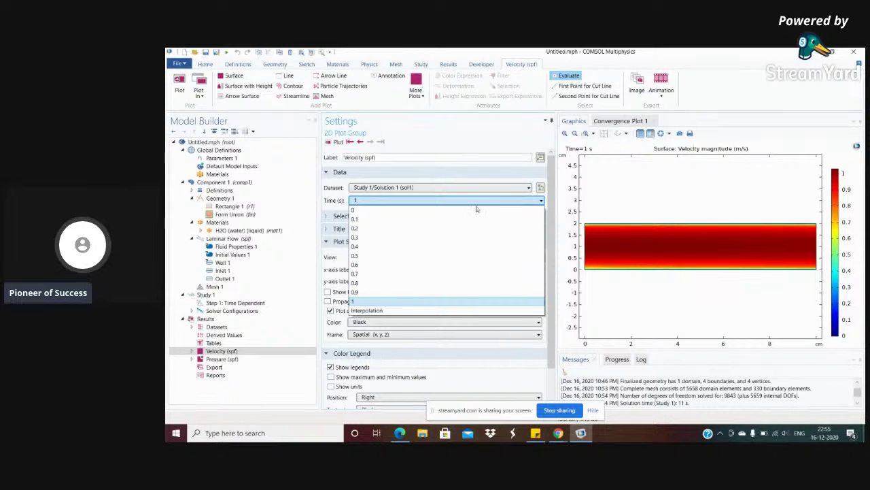
left_click(375, 292)
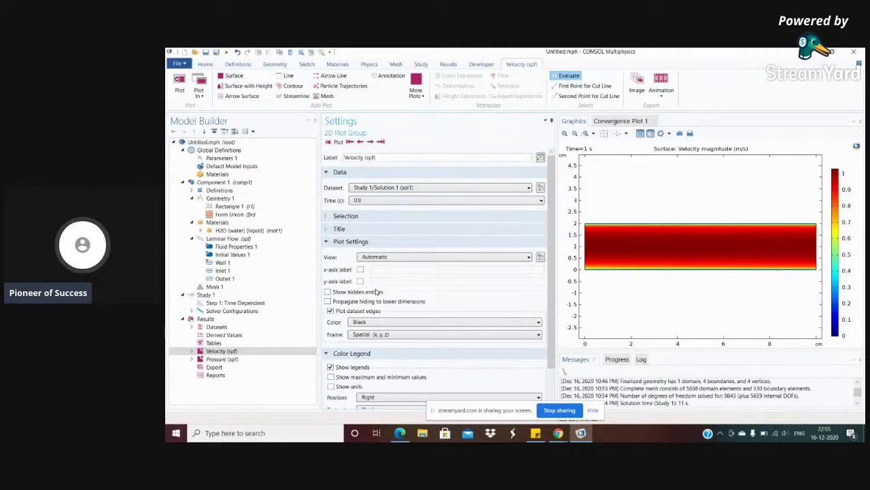
left_click(334, 143)
Inspect the middle of the velocity plot up close, and evaluate the velocity at one point near the channel's centreline and one near its upper wall.
left_click(584, 133)
left_click_drag(651, 205, 693, 284)
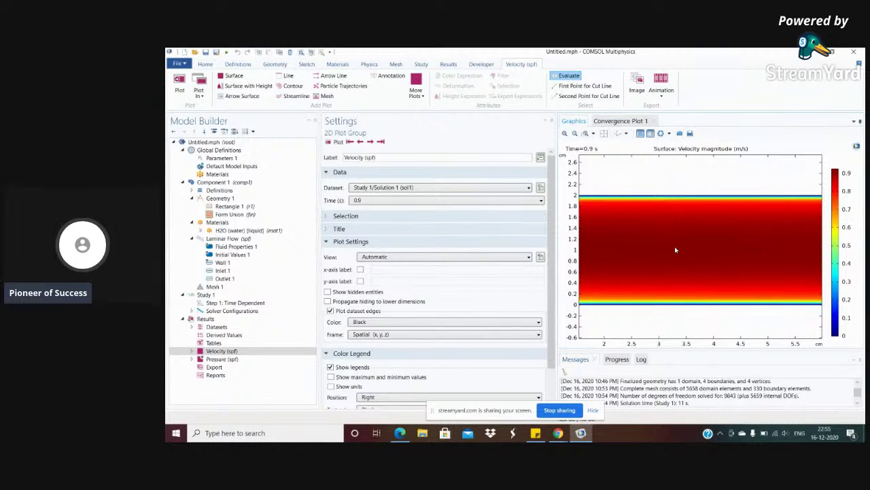
left_click(603, 133)
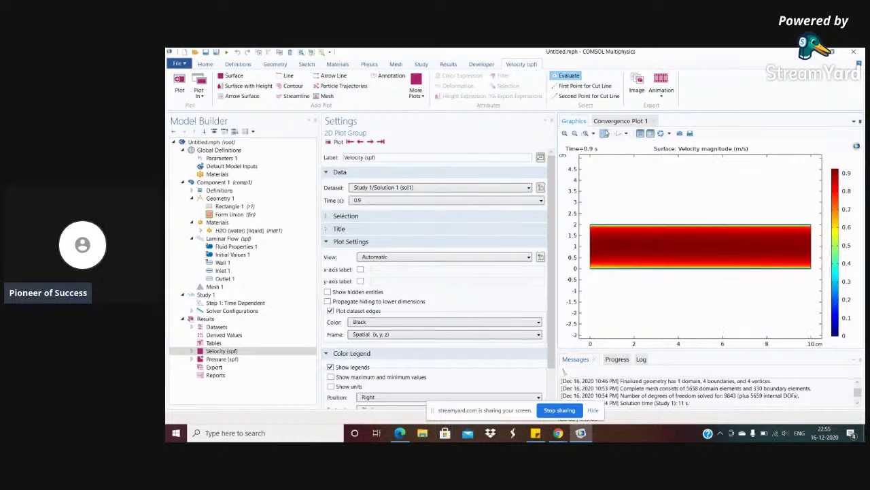
left_click(688, 245)
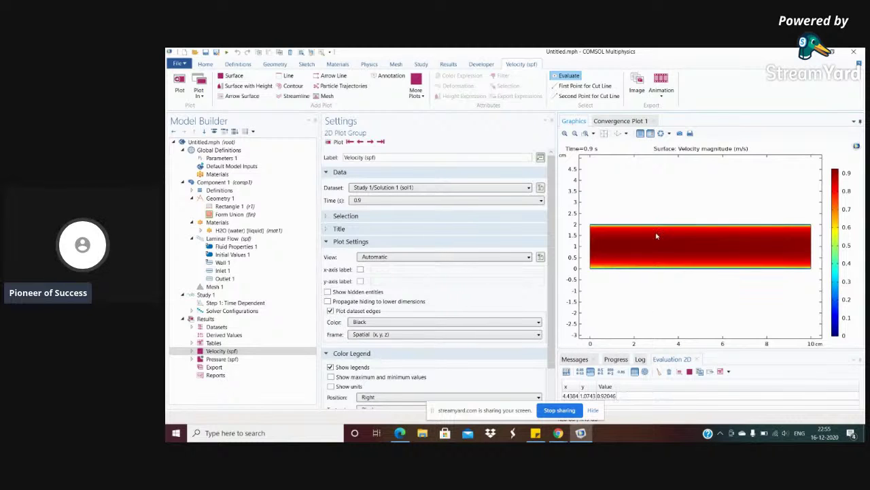
left_click(694, 231)
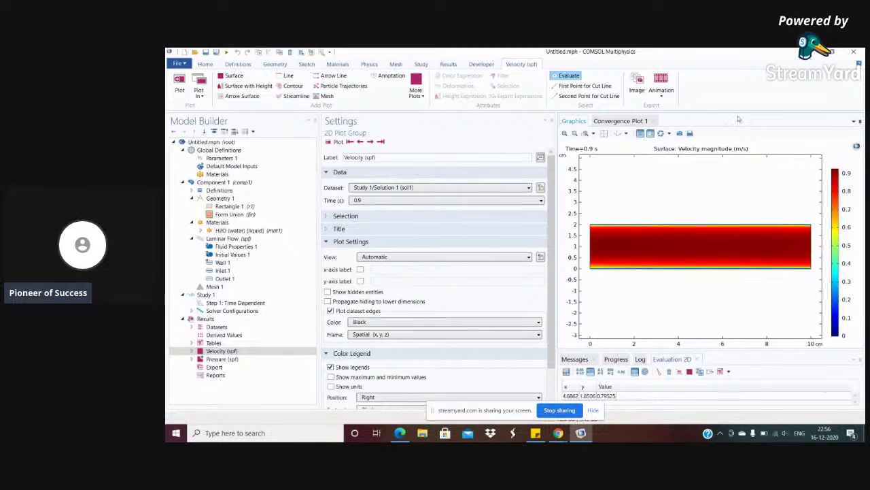
Minimize the model window and switch to the StreamYard broadcast page in the browser.
left_click(813, 52)
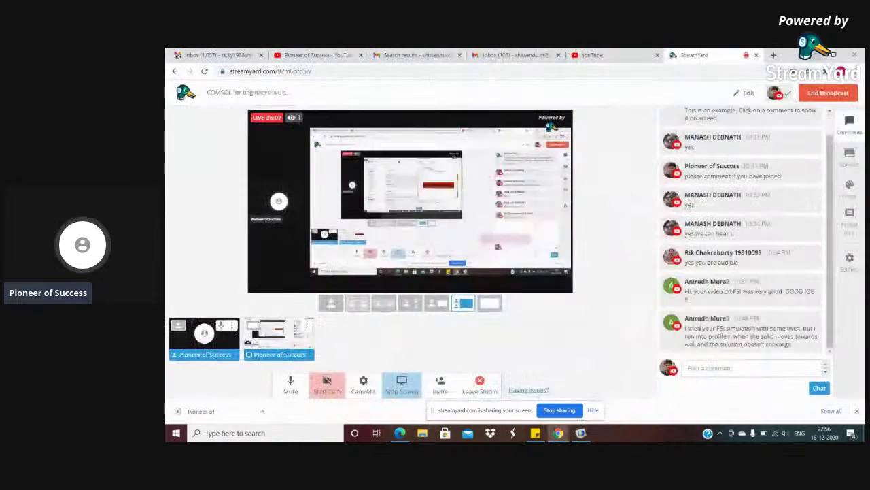